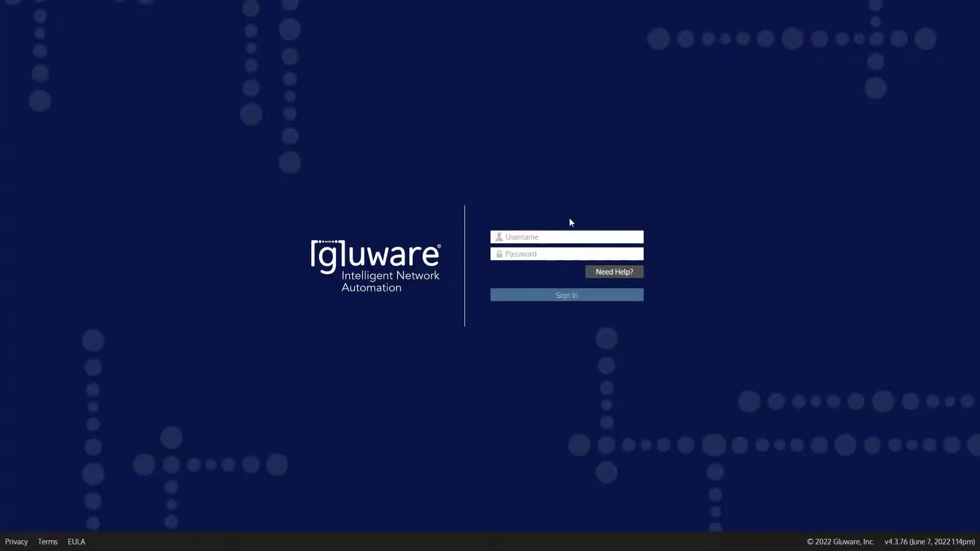
Sign in with the username admin and the account password.
{"action": "type", "text": "admin"}
{"action": "key", "text": "Tab"}
{"action": "type", "text": "•••••••••••"}
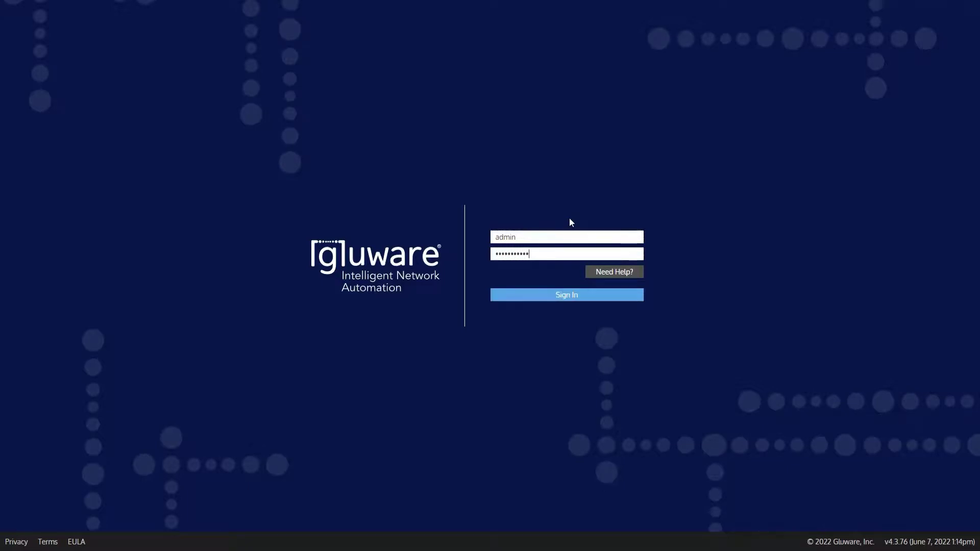
{"action": "key", "text": "Return"}
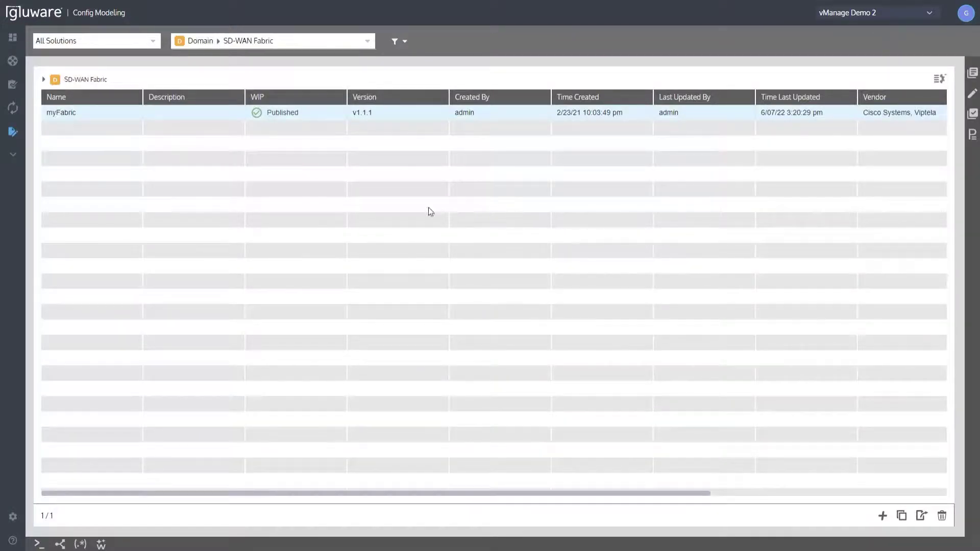
Open the myFabric instance and review its vManage controller settings in the management plane configuration.
{"action": "double_click", "coordinate": [69, 113]}
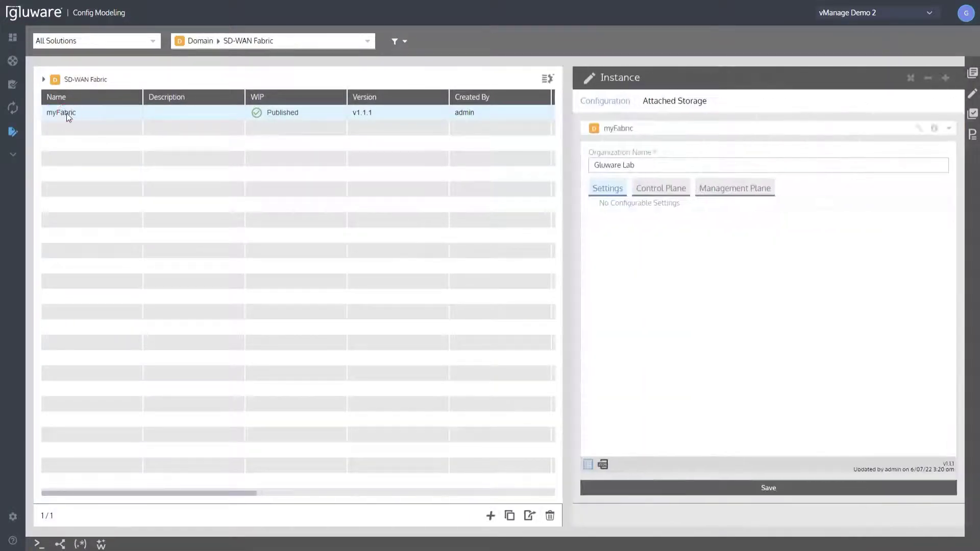
{"action": "left_click", "coordinate": [765, 198]}
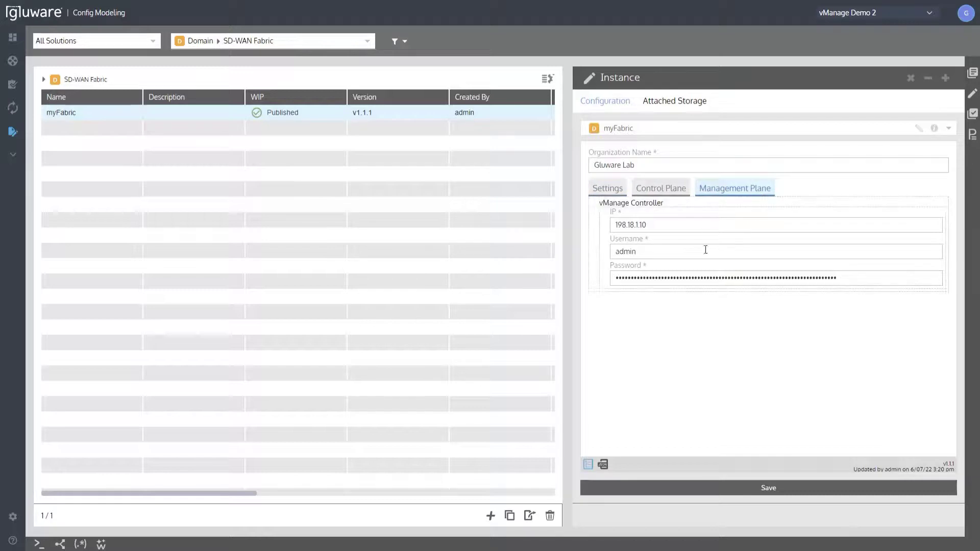
{"action": "left_click_drag", "start_coordinate": [663, 226], "coordinate": [575, 220]}
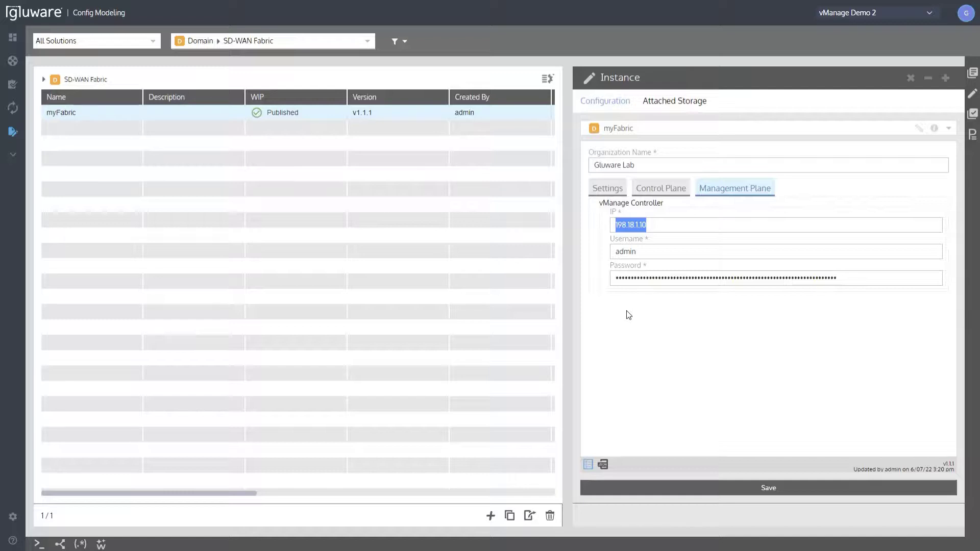
Start the workflow importing feature templates and localized policies from vManage for myFabric, and proceed to the template and policy selection.
{"action": "right_click", "coordinate": [76, 114]}
{"action": "mouse_move", "coordinate": [118, 125]}
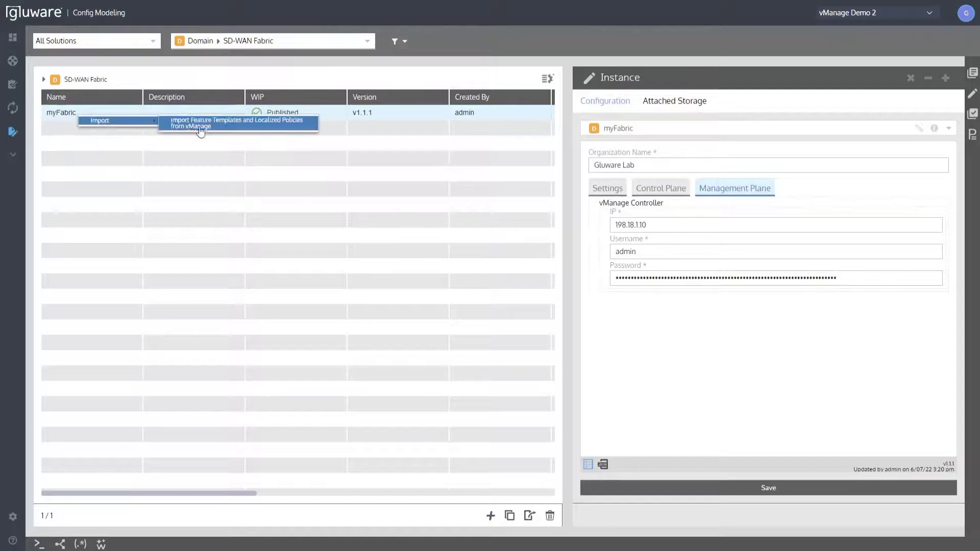
{"action": "left_click", "coordinate": [234, 132]}
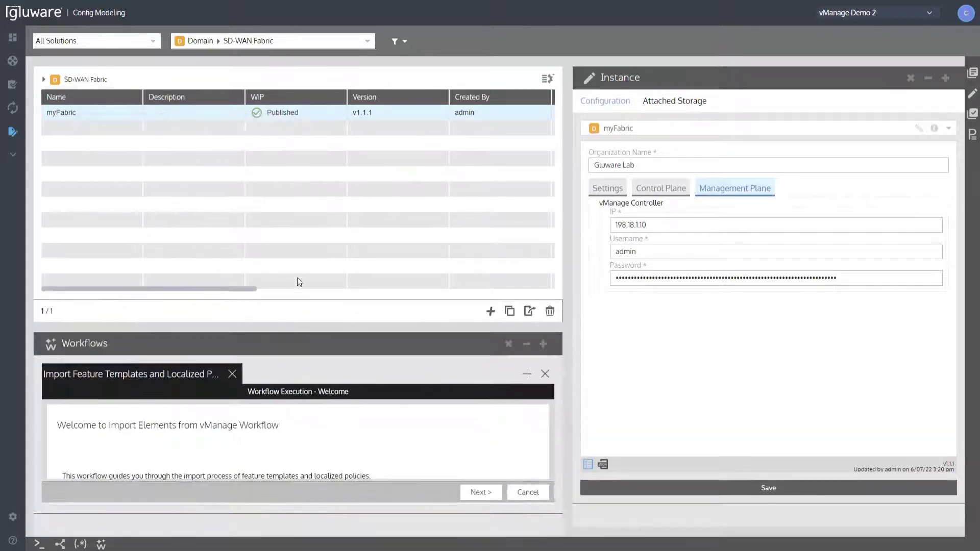
{"action": "left_click_drag", "start_coordinate": [314, 328], "coordinate": [319, 195]}
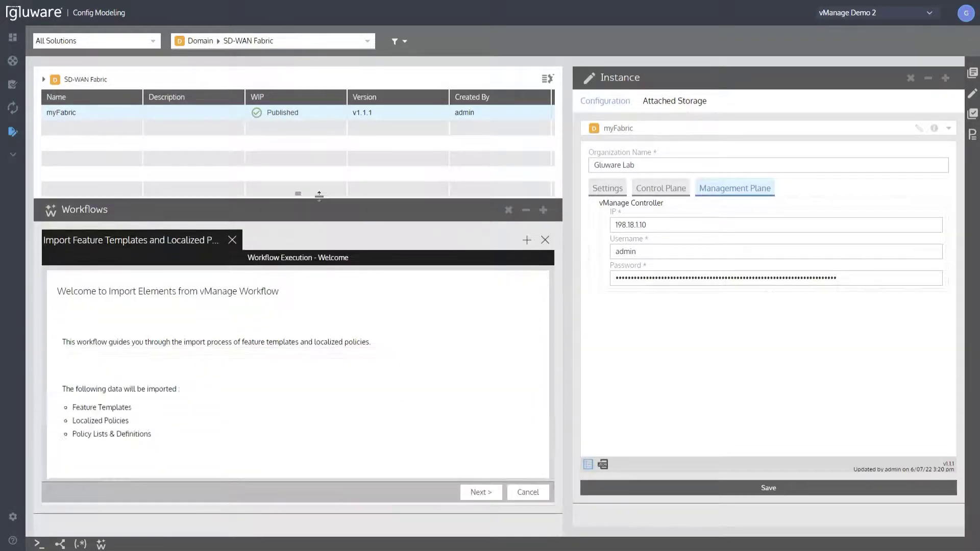
{"action": "left_click", "coordinate": [481, 492]}
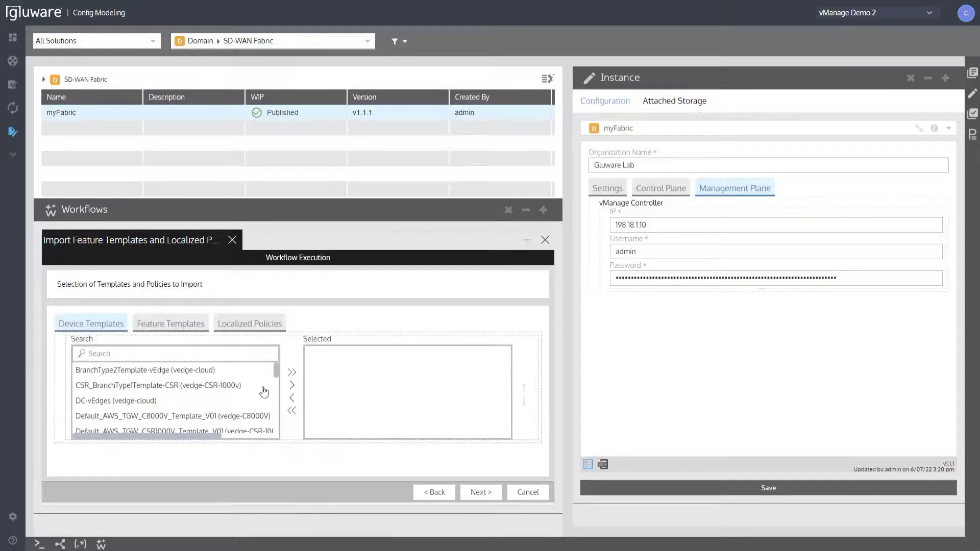
Add all available device templates to the import selection.
{"action": "scroll", "coordinate": [250, 391], "scroll_direction": "down", "scroll_amount": 5}
{"action": "scroll", "coordinate": [237, 393], "scroll_direction": "up", "scroll_amount": 5}
{"action": "left_click", "coordinate": [292, 372]}
Add all available feature templates and all localized policies to the import selection.
{"action": "left_click", "coordinate": [180, 329]}
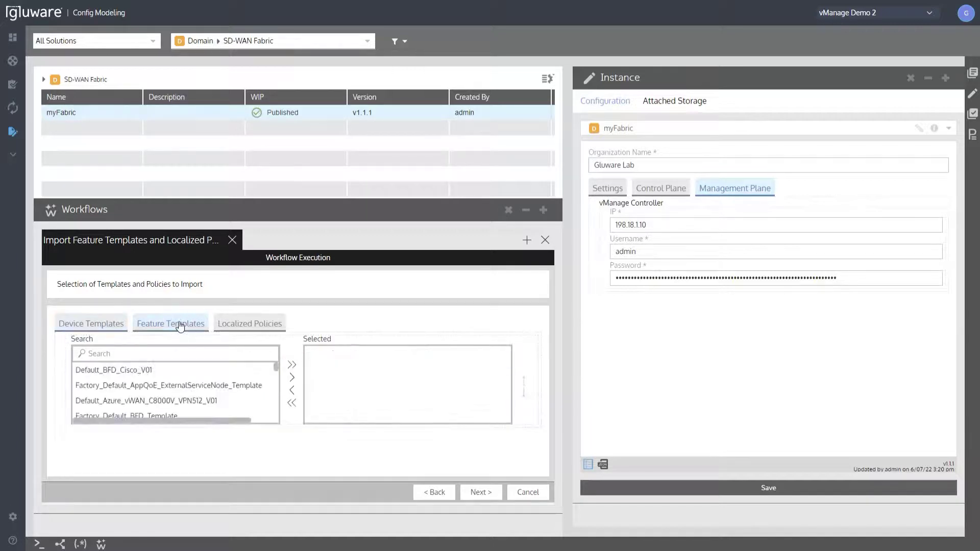
{"action": "scroll", "coordinate": [225, 386], "scroll_direction": "down", "scroll_amount": 8}
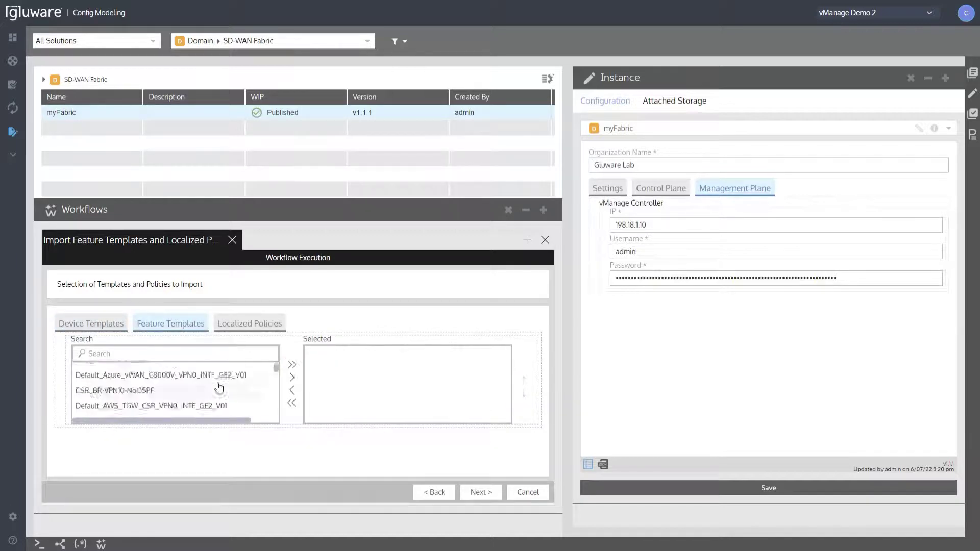
{"action": "scroll", "coordinate": [228, 387], "scroll_direction": "down", "scroll_amount": 10}
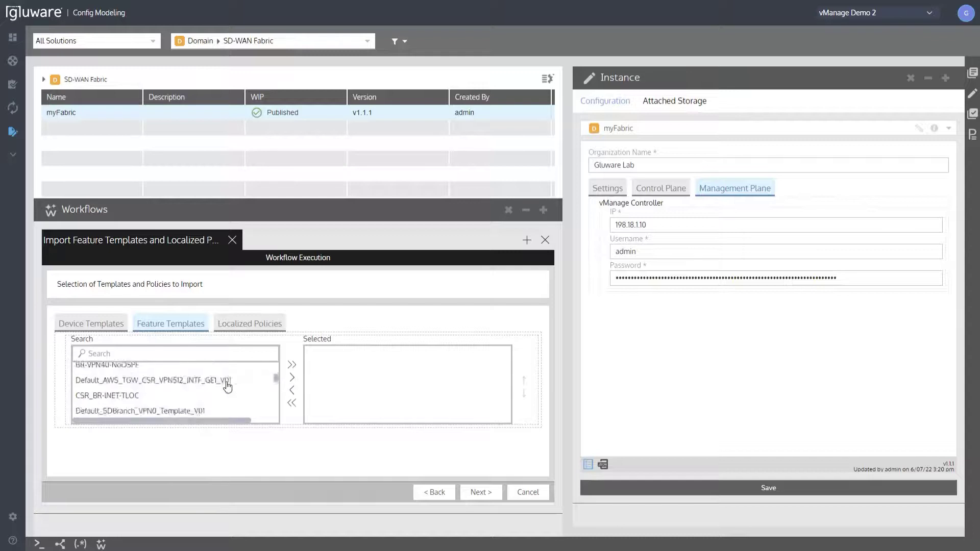
{"action": "scroll", "coordinate": [228, 387], "scroll_direction": "down", "scroll_amount": 10}
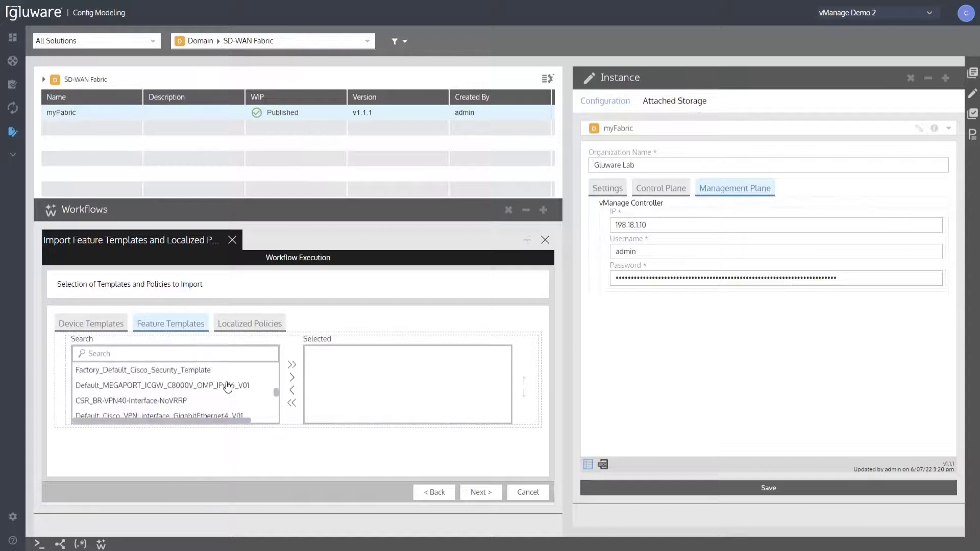
{"action": "scroll", "coordinate": [228, 387], "scroll_direction": "down", "scroll_amount": 5}
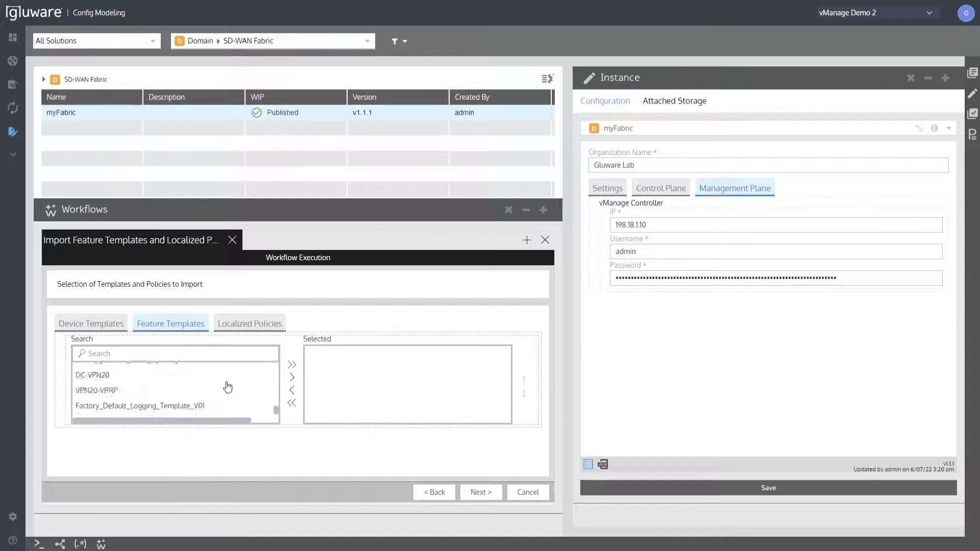
{"action": "left_click", "coordinate": [291, 366]}
{"action": "left_click", "coordinate": [262, 324]}
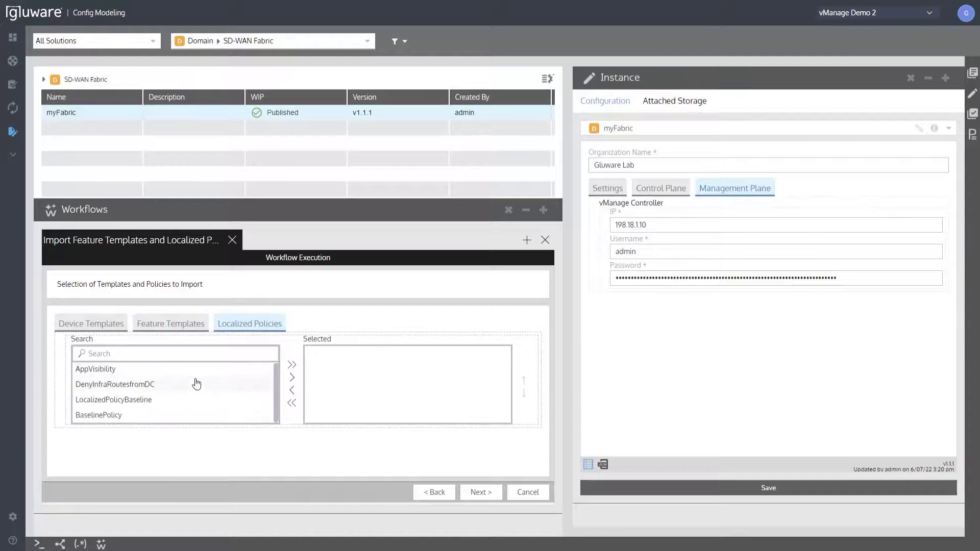
{"action": "left_click", "coordinate": [290, 368]}
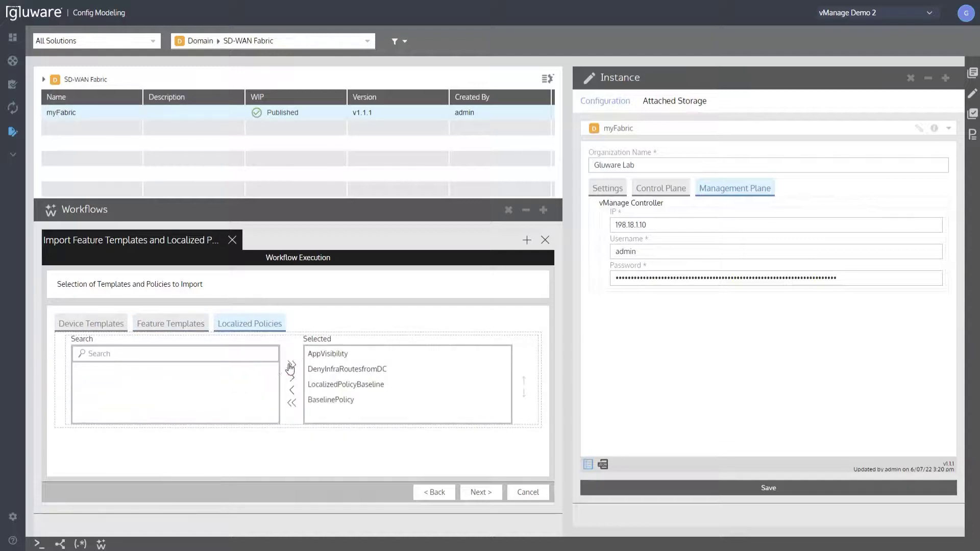
Finish and confirm the import, and close the completed workflow together with the Workflows pane.
{"action": "left_click", "coordinate": [488, 494]}
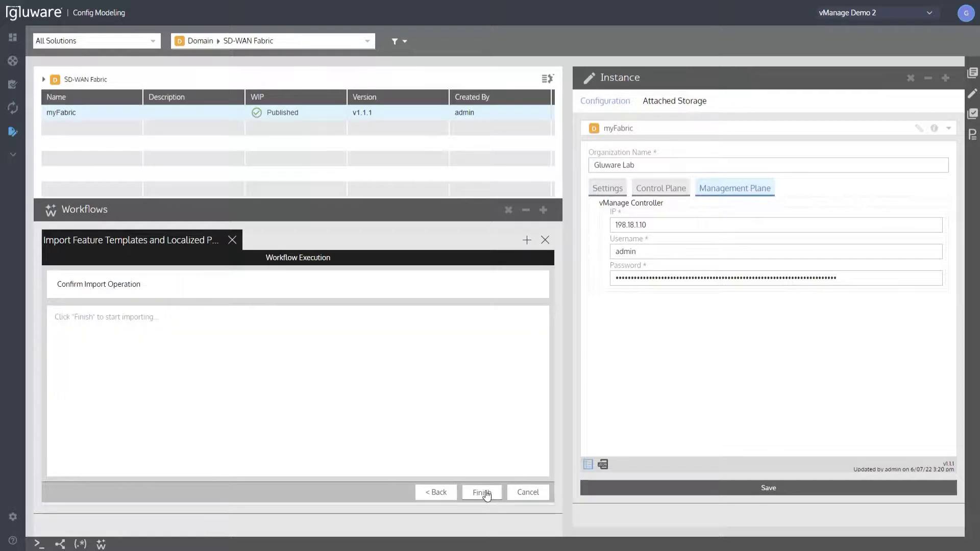
{"action": "left_click", "coordinate": [481, 492]}
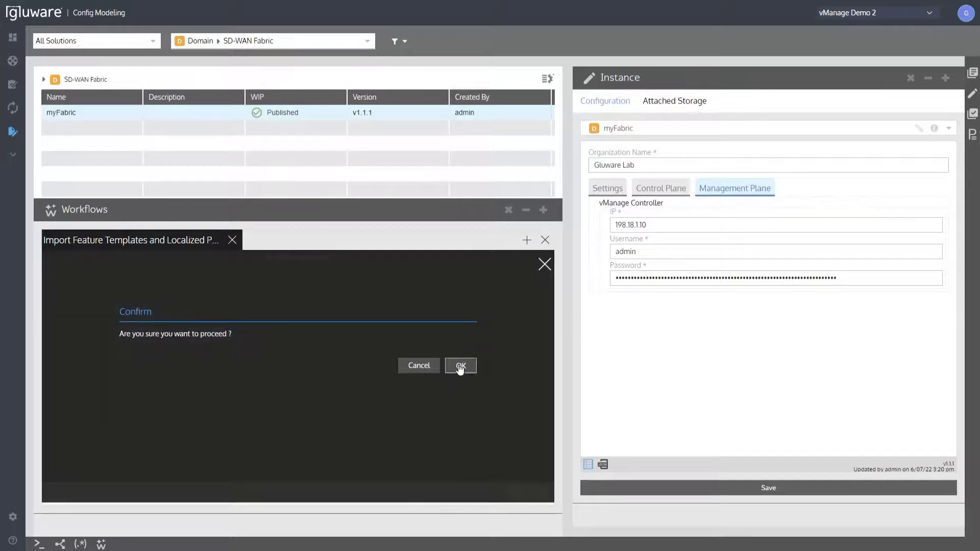
{"action": "left_click", "coordinate": [460, 366]}
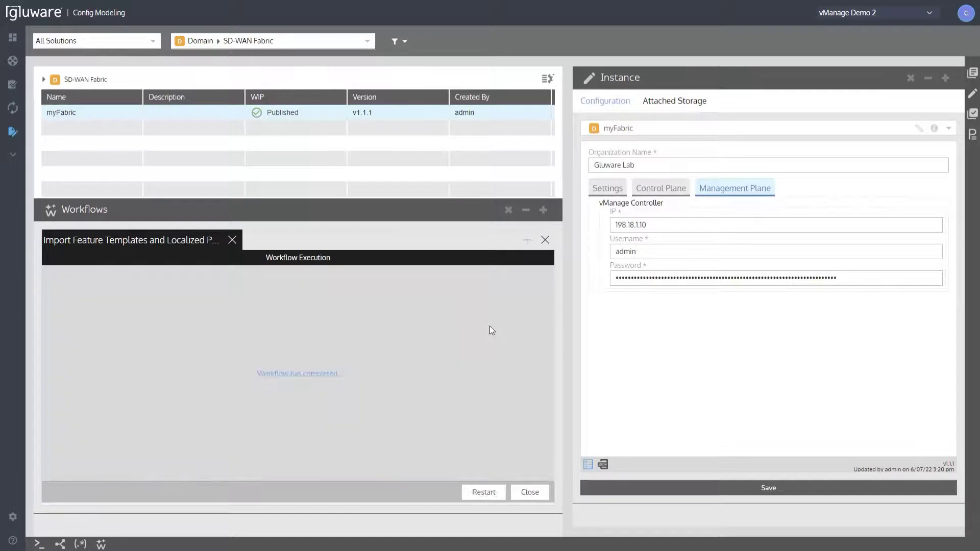
{"action": "left_click", "coordinate": [530, 492]}
{"action": "left_click", "coordinate": [212, 41]}
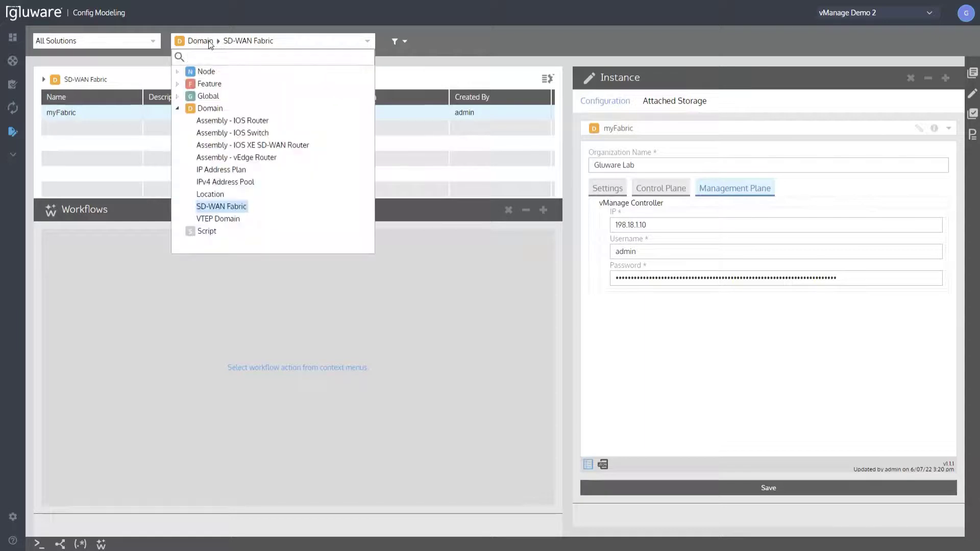
{"action": "left_click", "coordinate": [509, 210]}
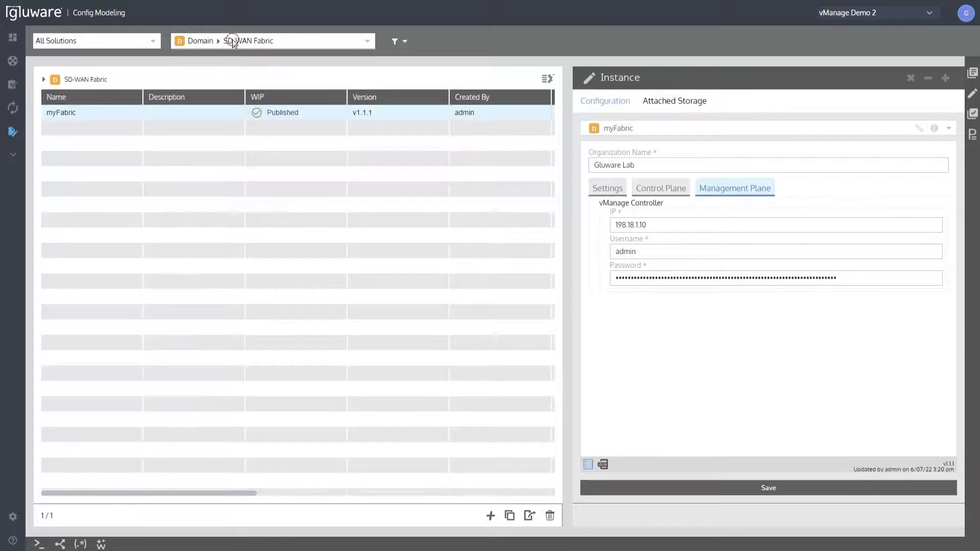
Show the global SD WAN Localized Policy (vManage) entries and view the DenyInfraRoutesfromDC and BaselinePolicy configurations.
{"action": "left_click", "coordinate": [229, 41]}
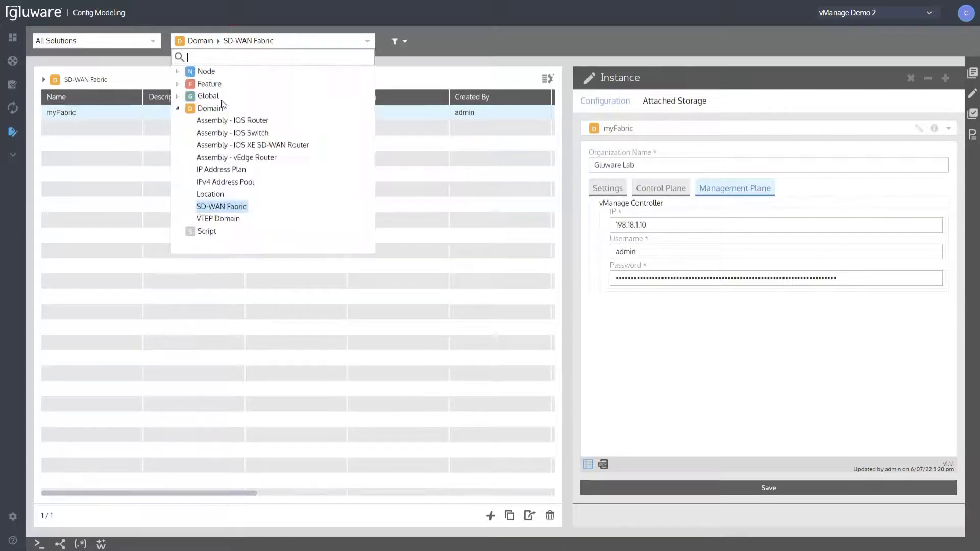
{"action": "left_click", "coordinate": [177, 96]}
{"action": "scroll", "coordinate": [256, 185], "scroll_direction": "down", "scroll_amount": 5}
{"action": "scroll", "coordinate": [256, 184], "scroll_direction": "down", "scroll_amount": 2}
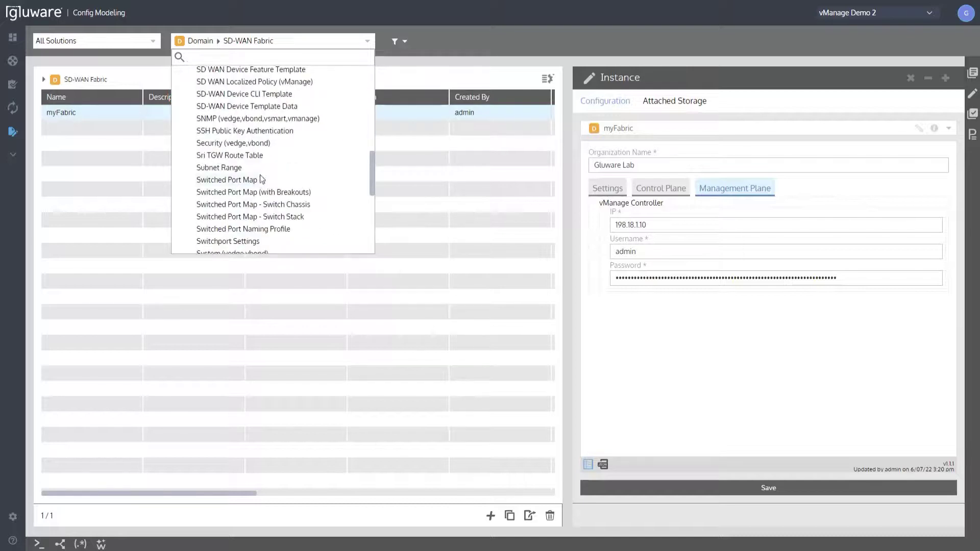
{"action": "scroll", "coordinate": [264, 178], "scroll_direction": "up", "scroll_amount": 2}
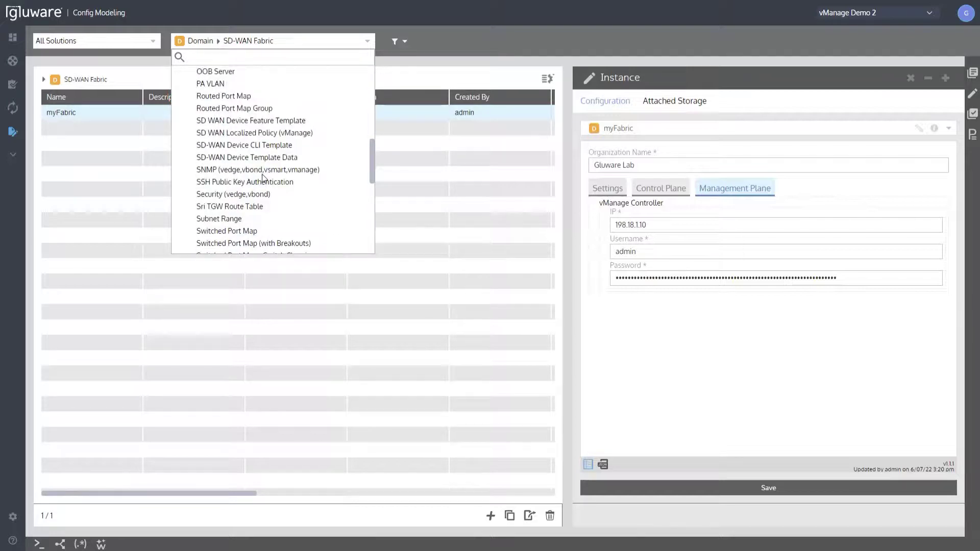
{"action": "left_click", "coordinate": [294, 135]}
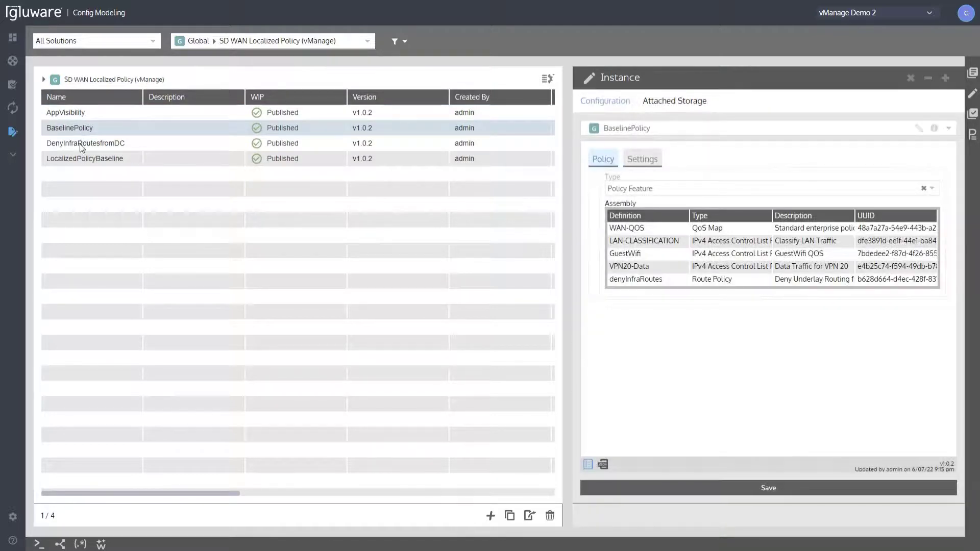
{"action": "double_click", "coordinate": [80, 144]}
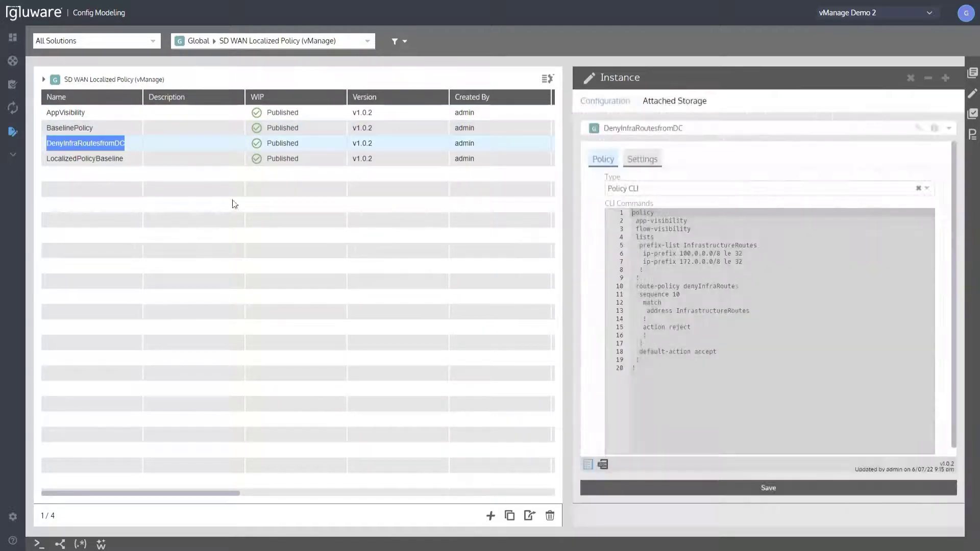
{"action": "left_click", "coordinate": [75, 129]}
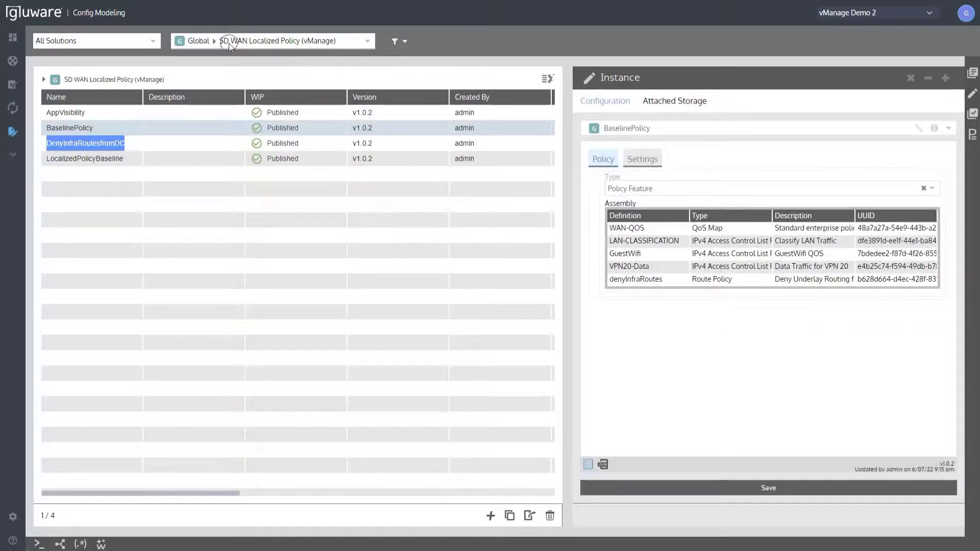
Show the global SD-WAN Device CLI Template entries and switch to the SD WAN Device Feature Template entries.
{"action": "left_click", "coordinate": [230, 41]}
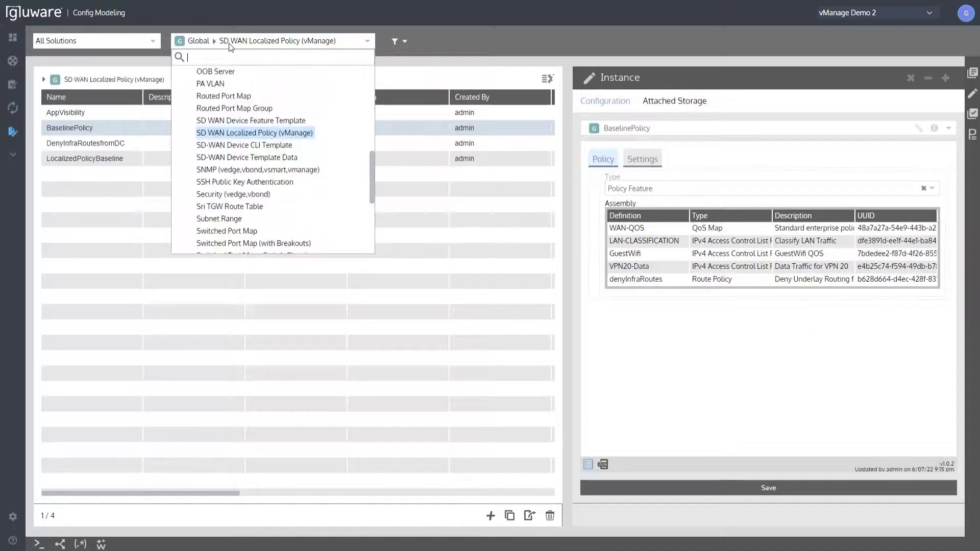
{"action": "left_click", "coordinate": [271, 145]}
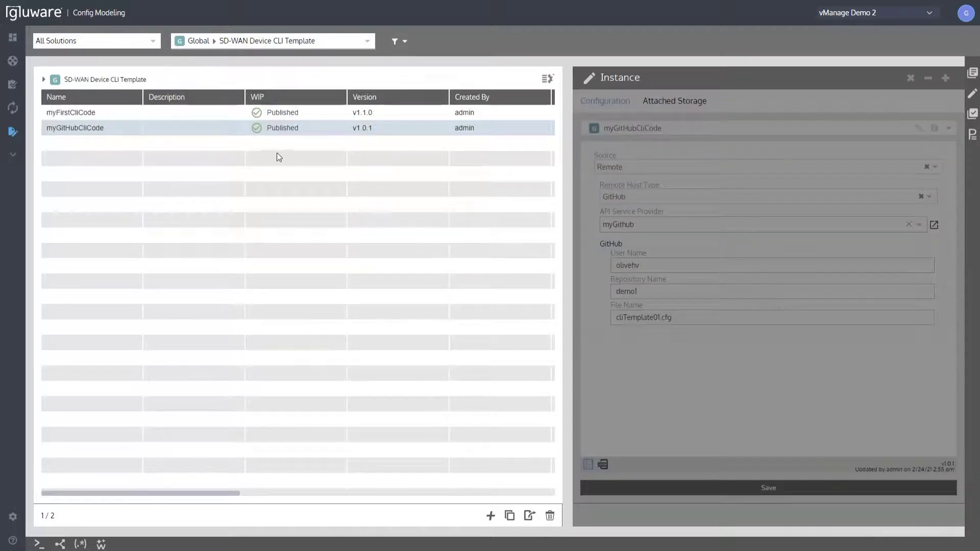
{"action": "left_click", "coordinate": [262, 42]}
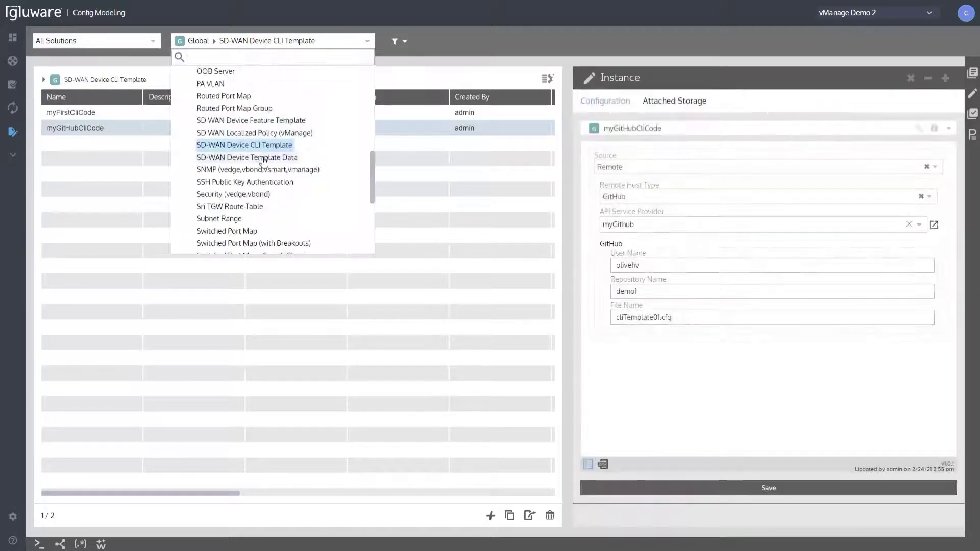
{"action": "left_click", "coordinate": [264, 121]}
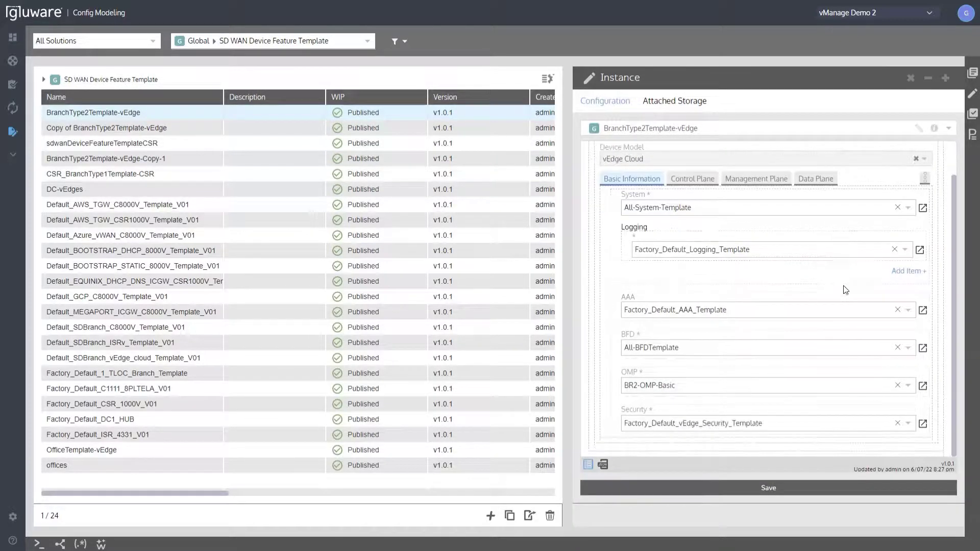
Review the control plane, management plane and data plane settings of BranchType2Template-vEdge.
{"action": "left_click", "coordinate": [680, 220]}
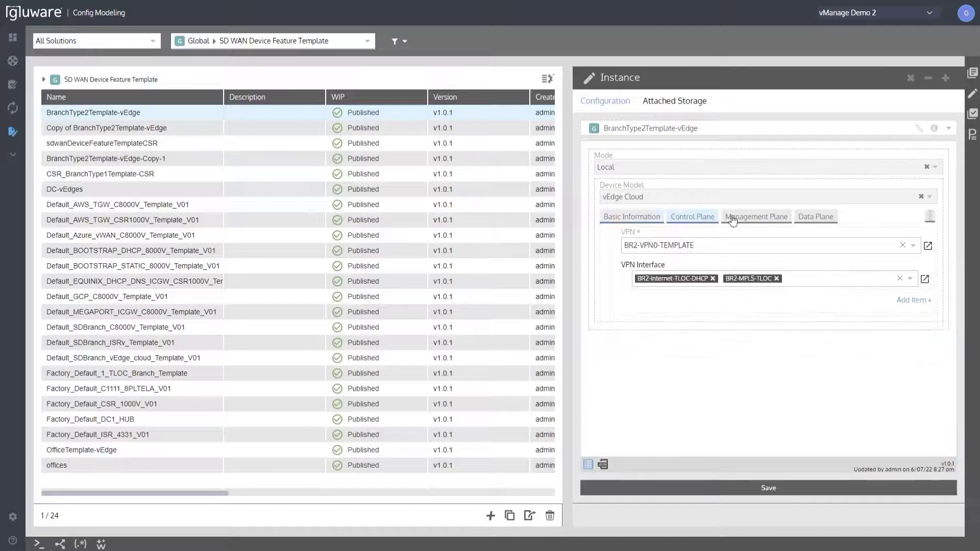
{"action": "left_click", "coordinate": [737, 220]}
{"action": "left_click", "coordinate": [808, 219]}
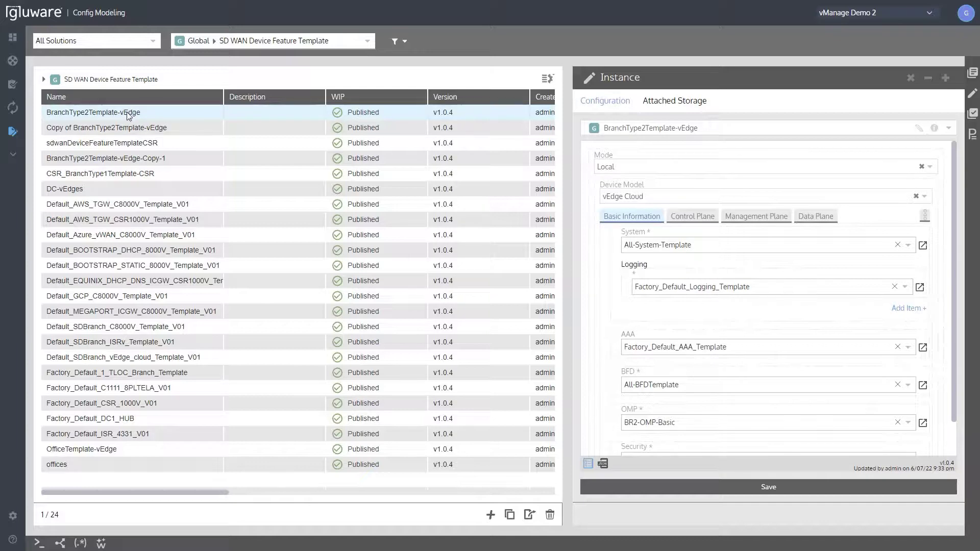
Show the global SD-WAN Device Template Data entries.
{"action": "left_click", "coordinate": [289, 42]}
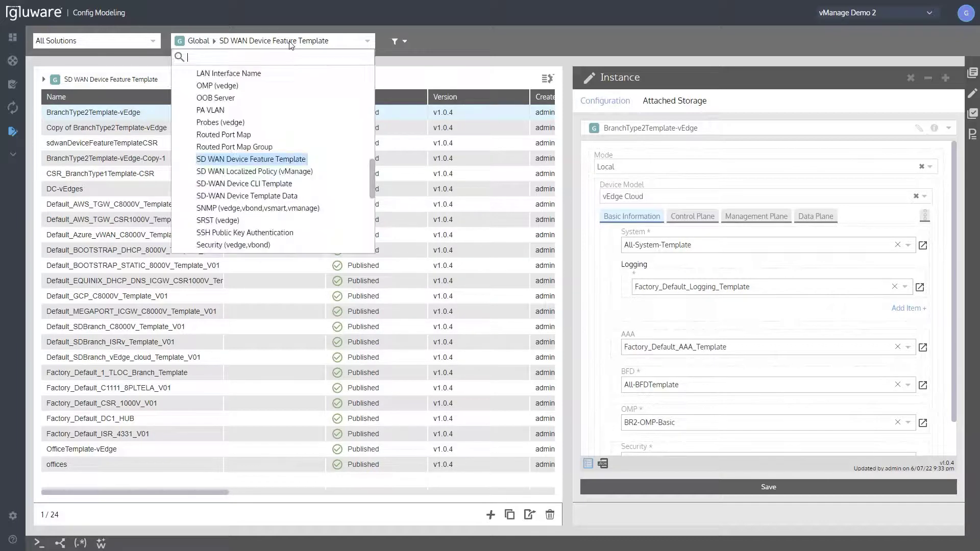
{"action": "left_click", "coordinate": [276, 196]}
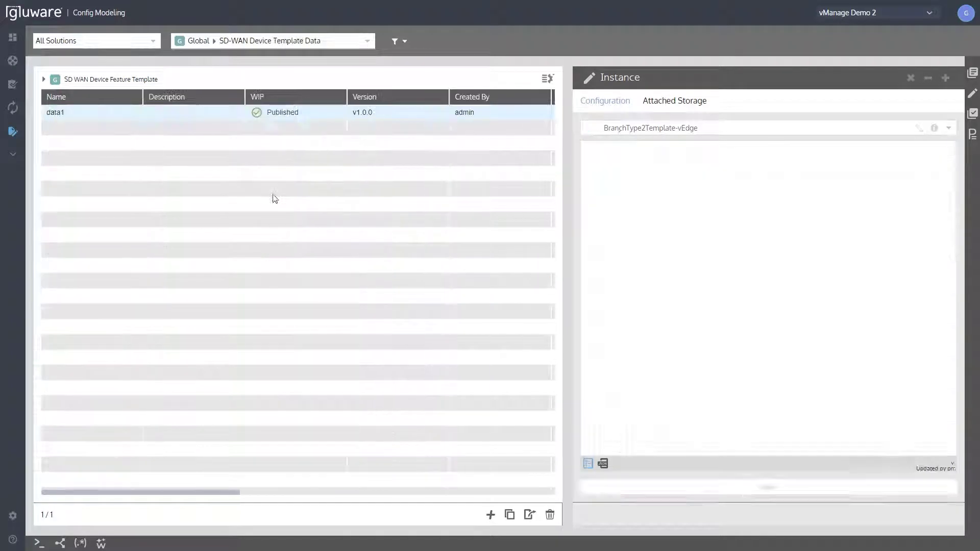
Create a new SD-WAN Device Template Data instance, rename it data2 and save it.
{"action": "left_click", "coordinate": [491, 515]}
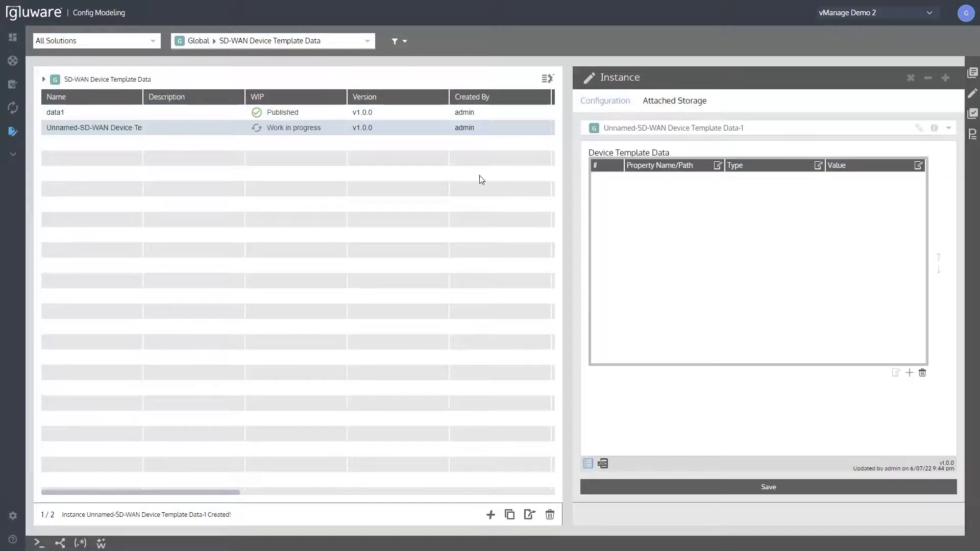
{"action": "left_click", "coordinate": [918, 127]}
{"action": "left_click", "coordinate": [695, 132]}
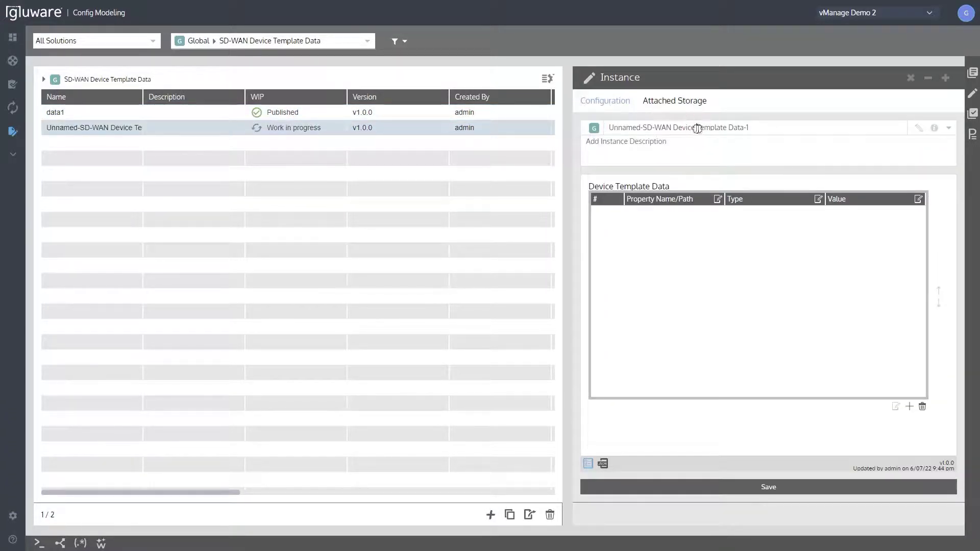
{"action": "triple_click", "coordinate": [697, 128]}
{"action": "type", "text": "data2"}
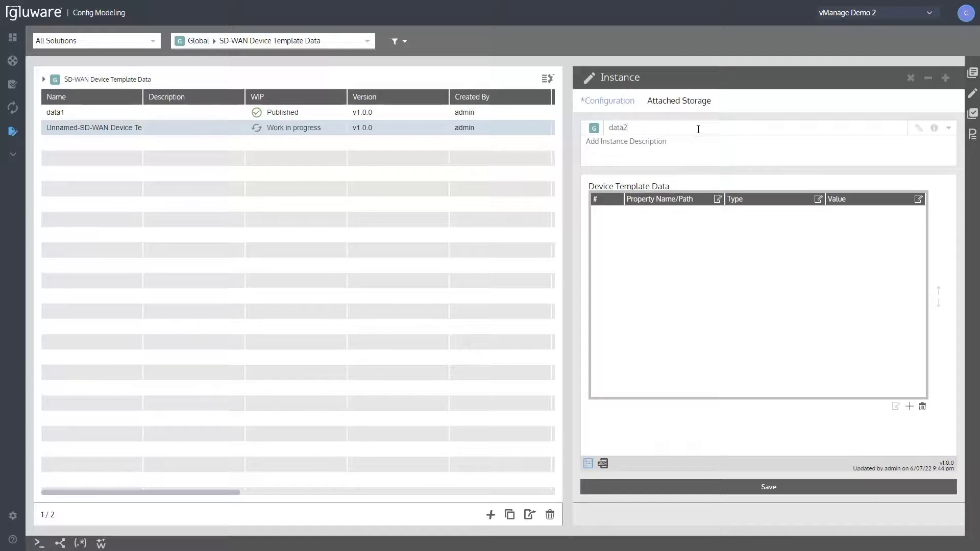
{"action": "left_click", "coordinate": [715, 487]}
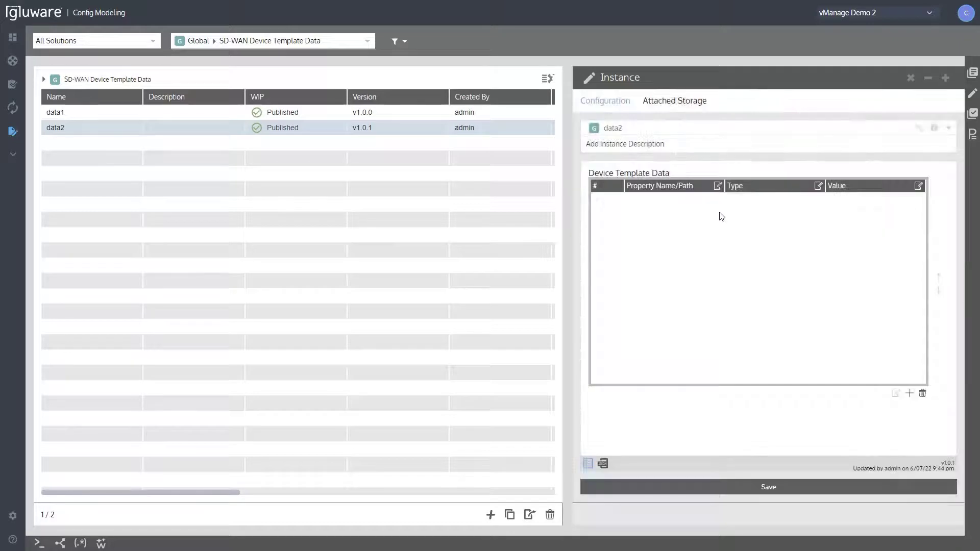
Start the workflow that imports device template data fields from vManage into data2, with myFabric as the SD-WAN fabric.
{"action": "right_click", "coordinate": [78, 132]}
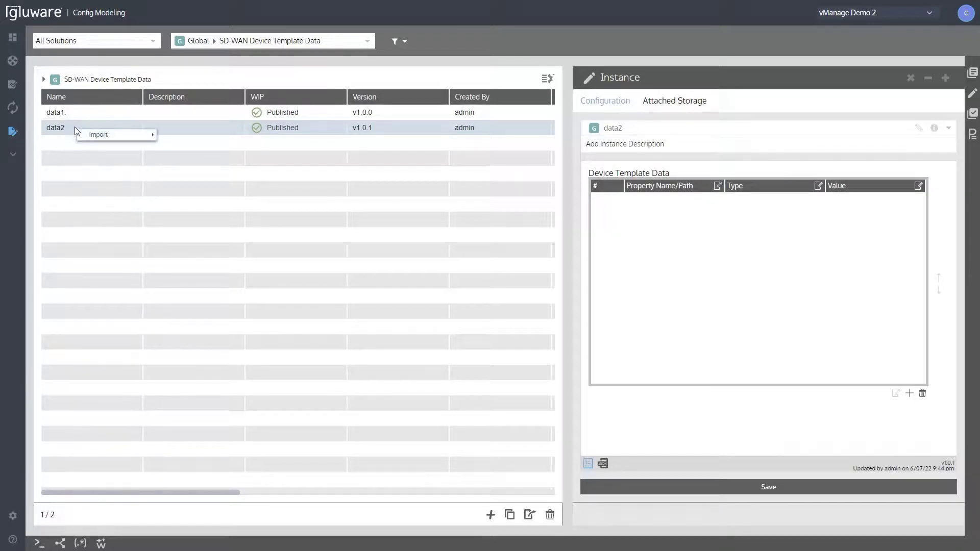
{"action": "mouse_move", "coordinate": [85, 135]}
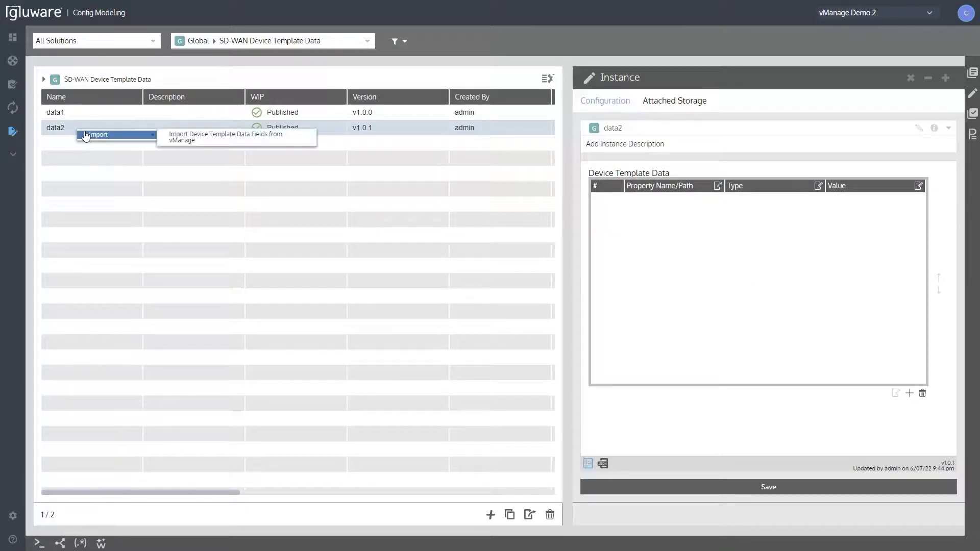
{"action": "left_click", "coordinate": [219, 143]}
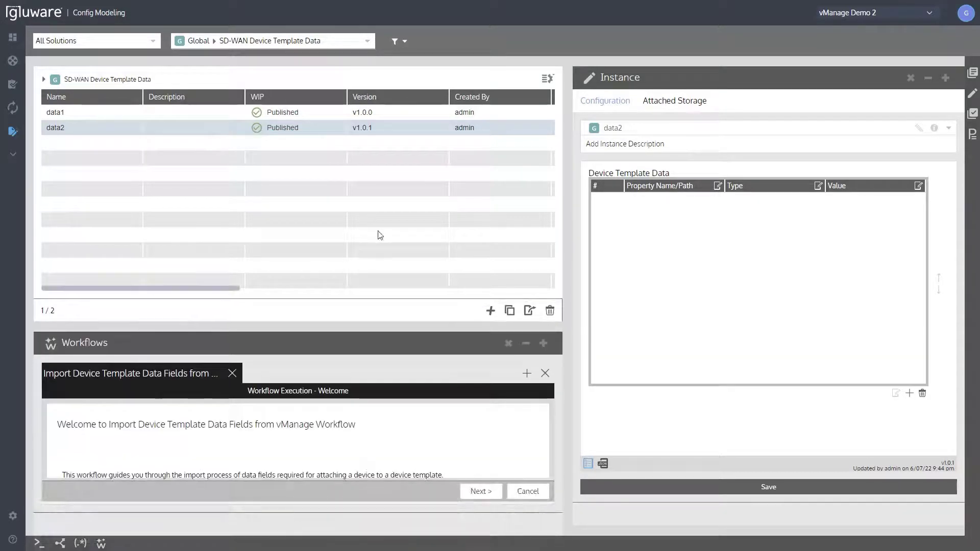
{"action": "left_click_drag", "start_coordinate": [332, 325], "coordinate": [344, 203]}
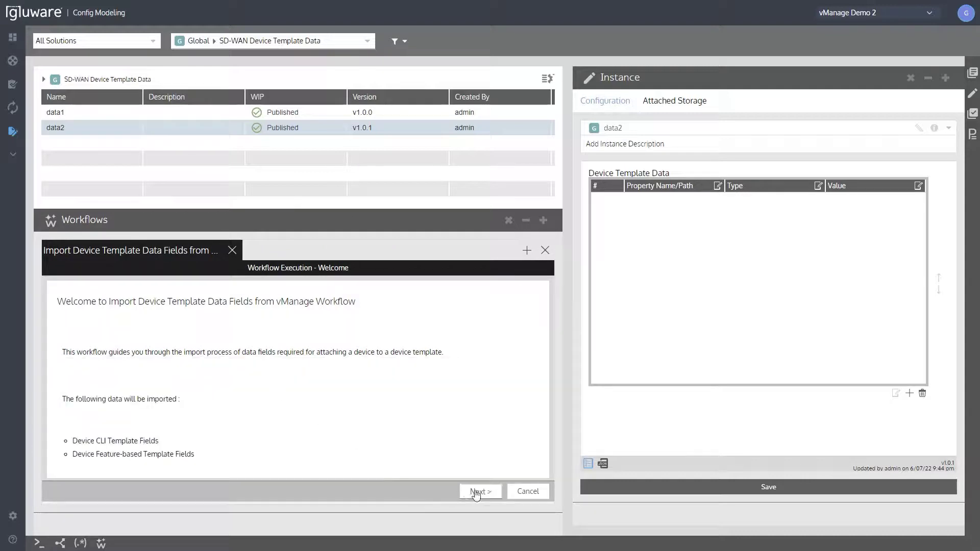
{"action": "left_click", "coordinate": [480, 492]}
{"action": "left_click", "coordinate": [354, 353]}
{"action": "left_click", "coordinate": [322, 379]}
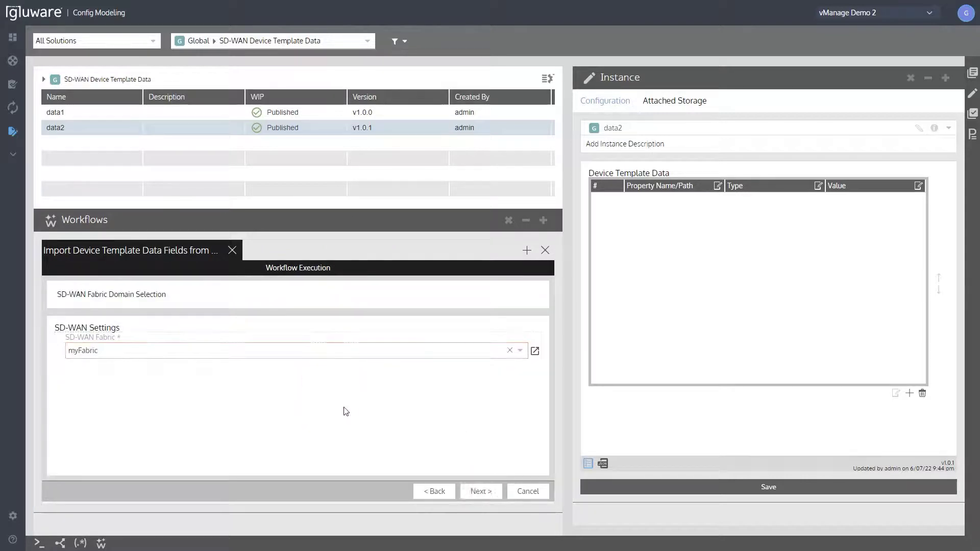
{"action": "left_click", "coordinate": [479, 491]}
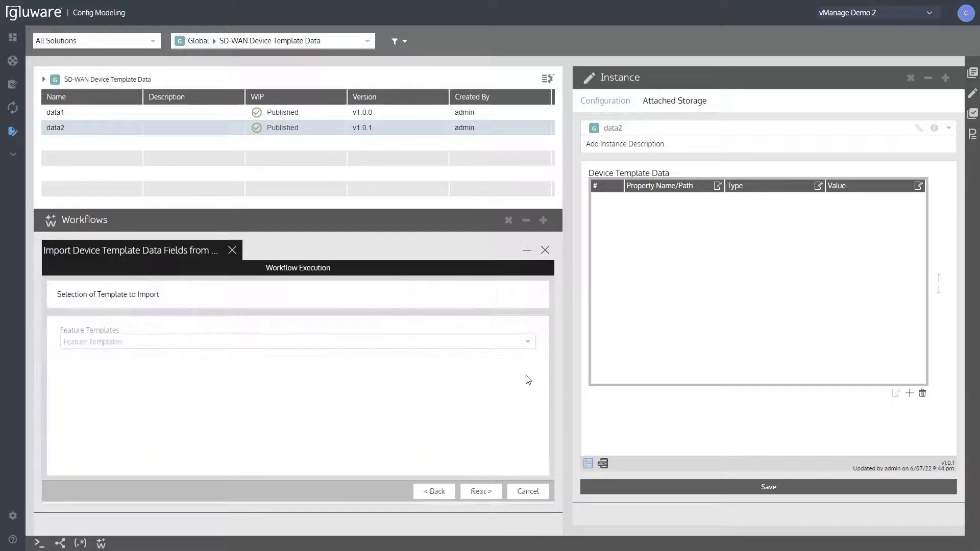
Choose BranchType2Template-vEdge as the feature template whose data fields are imported.
{"action": "left_click", "coordinate": [485, 342]}
{"action": "scroll", "coordinate": [424, 403], "scroll_direction": "down", "scroll_amount": 10}
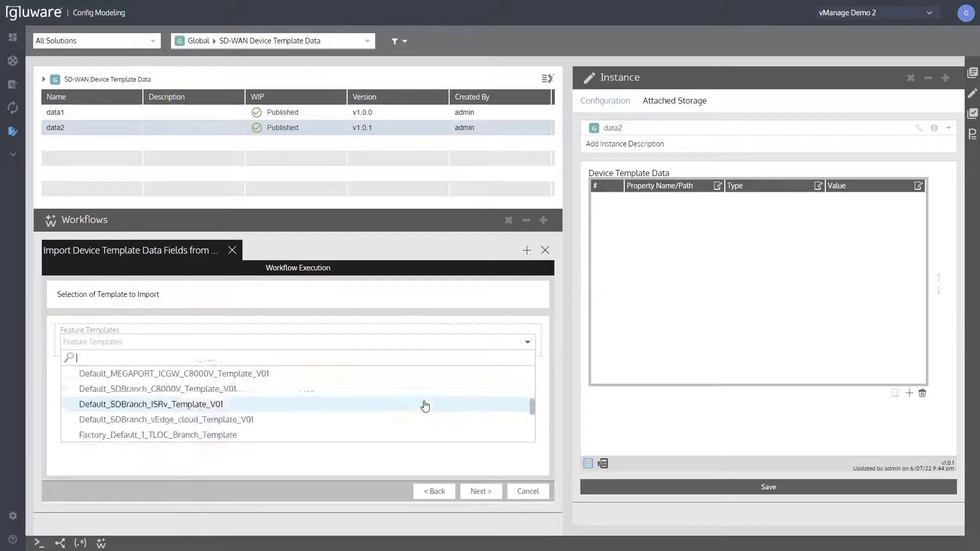
{"action": "scroll", "coordinate": [424, 404], "scroll_direction": "up", "scroll_amount": 10}
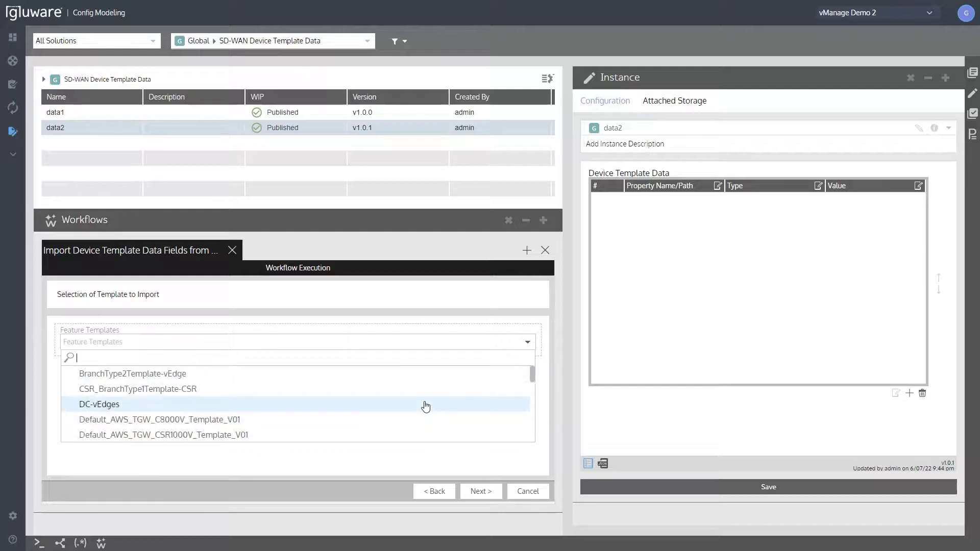
{"action": "left_click", "coordinate": [331, 381]}
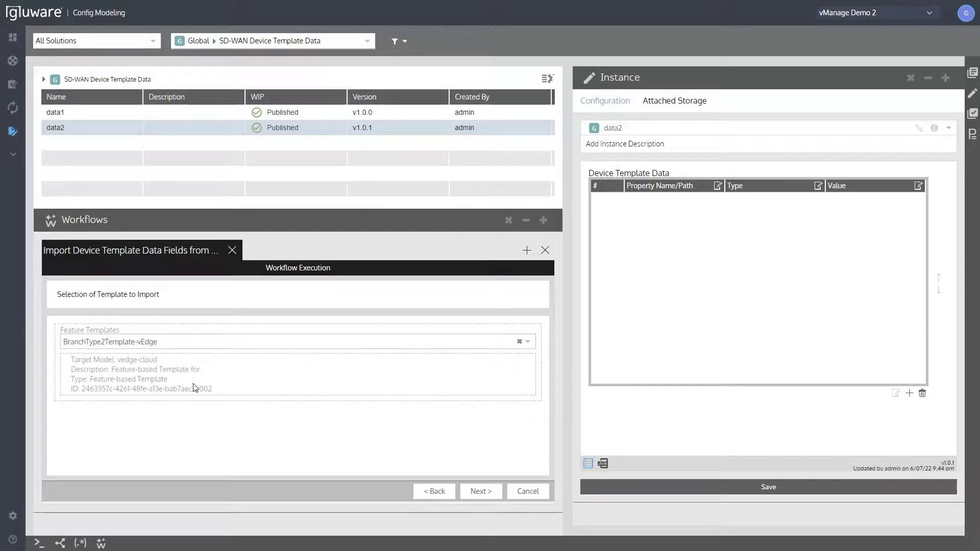
{"action": "left_click", "coordinate": [480, 490]}
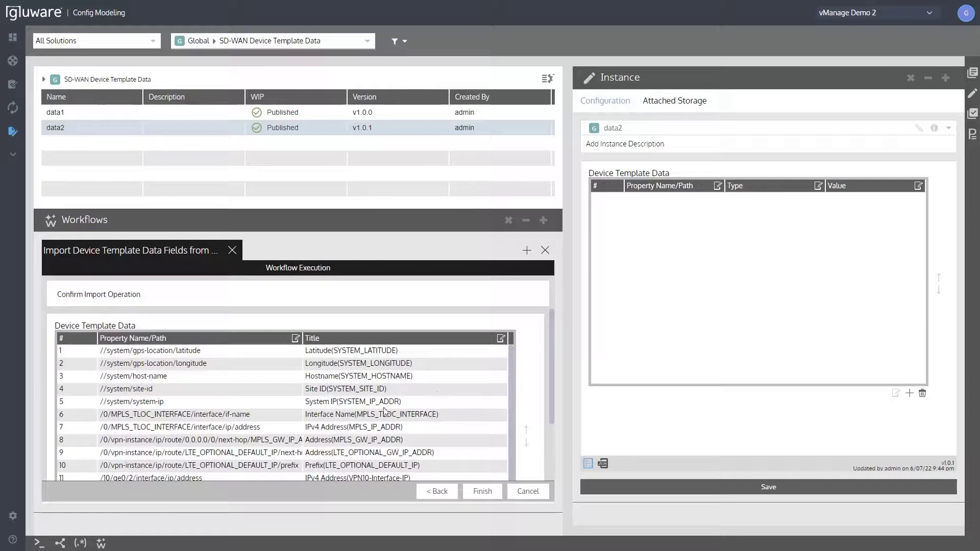
Check the listed device template data fields, finish the import and close the workflow area.
{"action": "scroll", "coordinate": [384, 412], "scroll_direction": "down", "scroll_amount": 5}
{"action": "scroll", "coordinate": [376, 402], "scroll_direction": "up", "scroll_amount": 3}
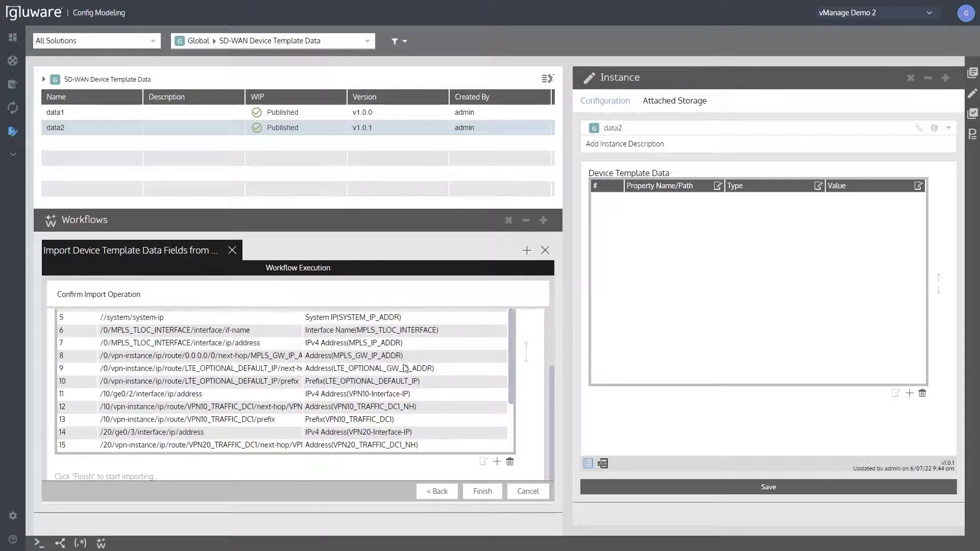
{"action": "scroll", "coordinate": [483, 338], "scroll_direction": "up", "scroll_amount": 2}
{"action": "scroll", "coordinate": [513, 352], "scroll_direction": "up", "scroll_amount": 2}
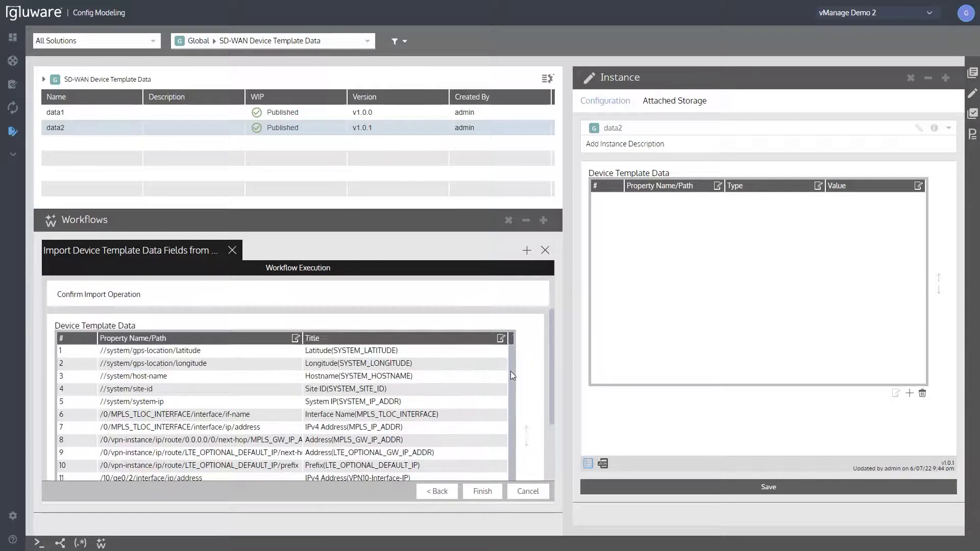
{"action": "left_click", "coordinate": [482, 491]}
{"action": "left_click", "coordinate": [461, 377]}
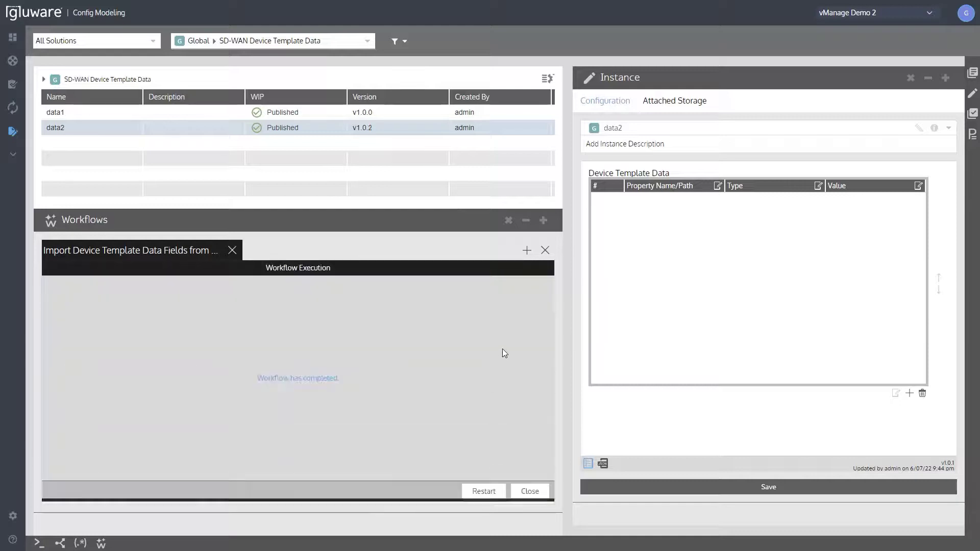
{"action": "left_click", "coordinate": [531, 491]}
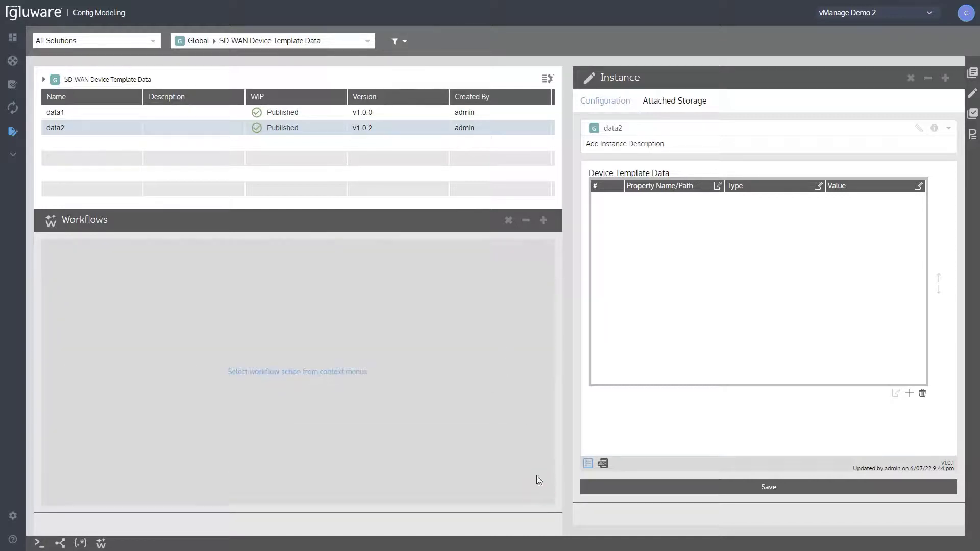
{"action": "left_click", "coordinate": [509, 220]}
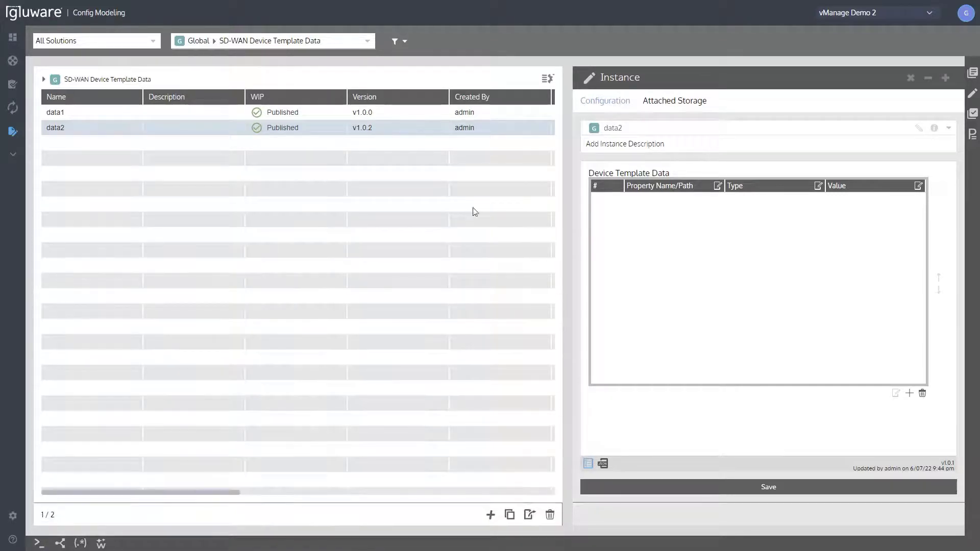
Fill in data2's property values in its JSON source, including host-name TEST, site-id 400 and system-ip 10.4.0.1, and save the instance.
{"action": "left_click", "coordinate": [87, 131]}
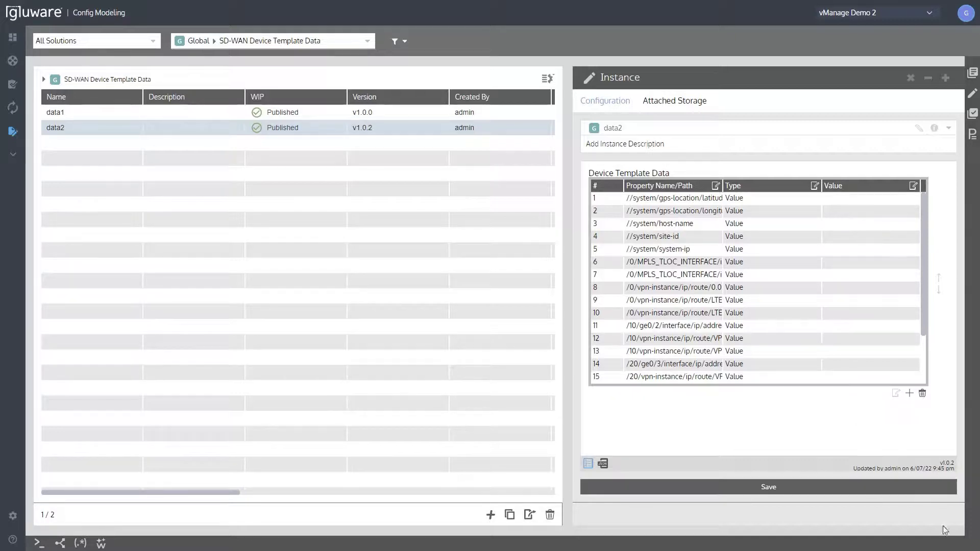
{"action": "left_click", "coordinate": [603, 465]}
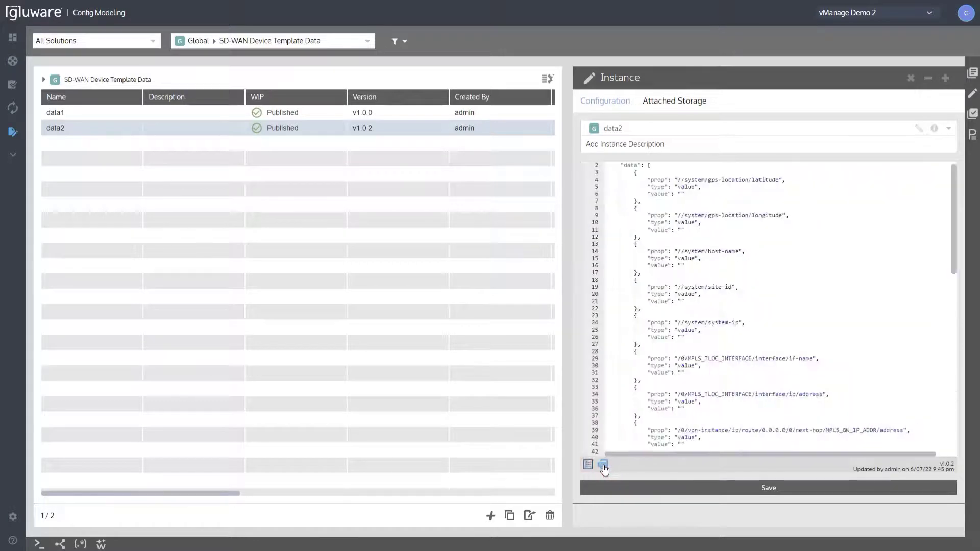
{"action": "scroll", "coordinate": [661, 448], "scroll_direction": "down", "scroll_amount": 10}
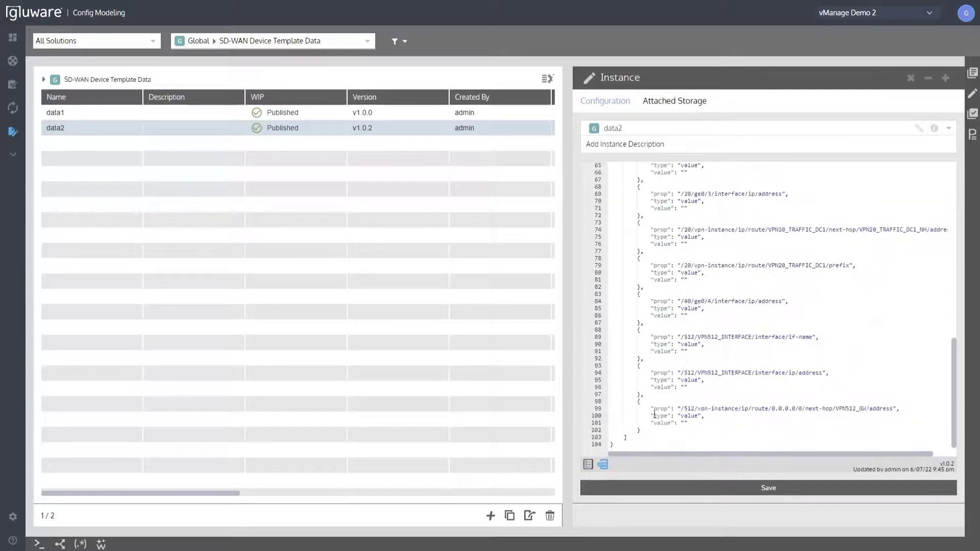
{"action": "left_click", "coordinate": [692, 486]}
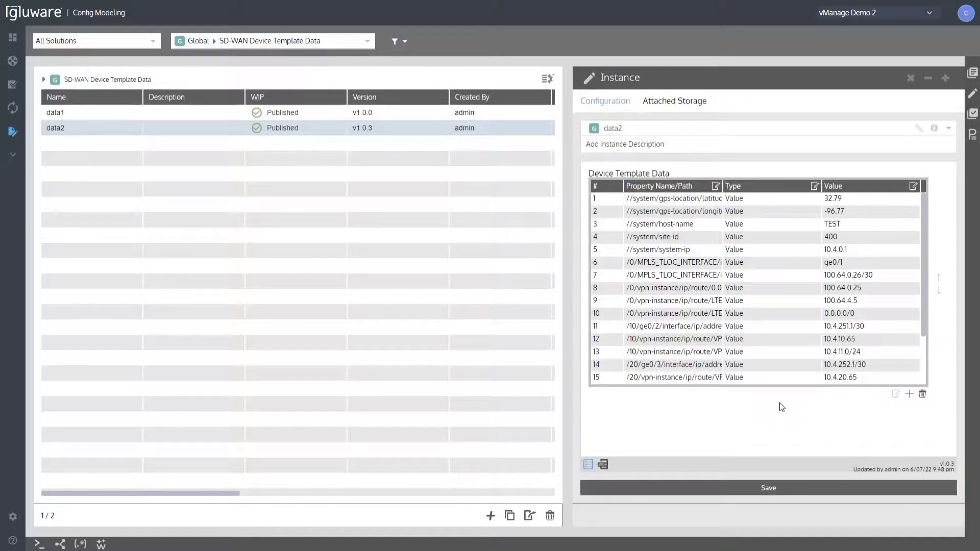
Switch from the global device template data to the vEdge Router node entries.
{"action": "left_click", "coordinate": [227, 45]}
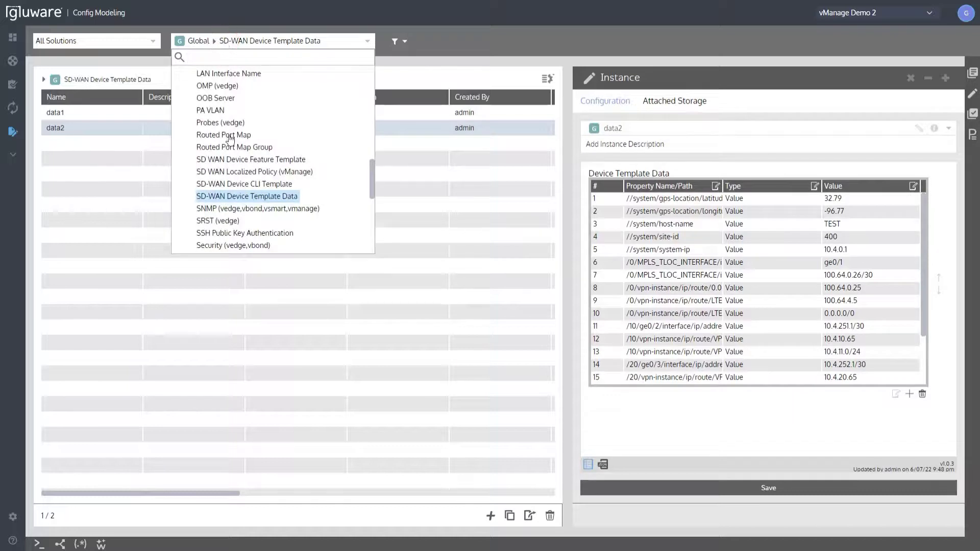
{"action": "scroll", "coordinate": [240, 191], "scroll_direction": "down", "scroll_amount": 5}
{"action": "scroll", "coordinate": [237, 193], "scroll_direction": "up", "scroll_amount": 10}
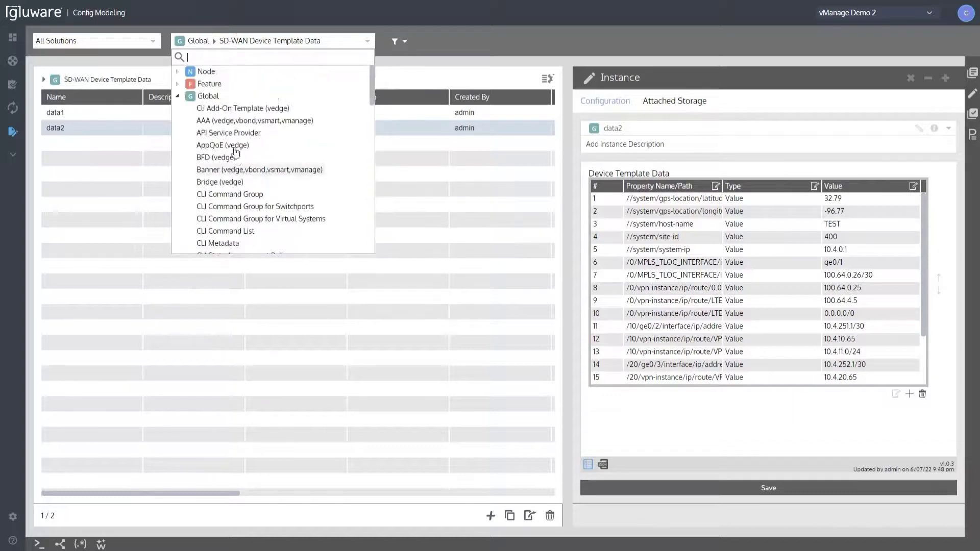
{"action": "left_click", "coordinate": [176, 72]}
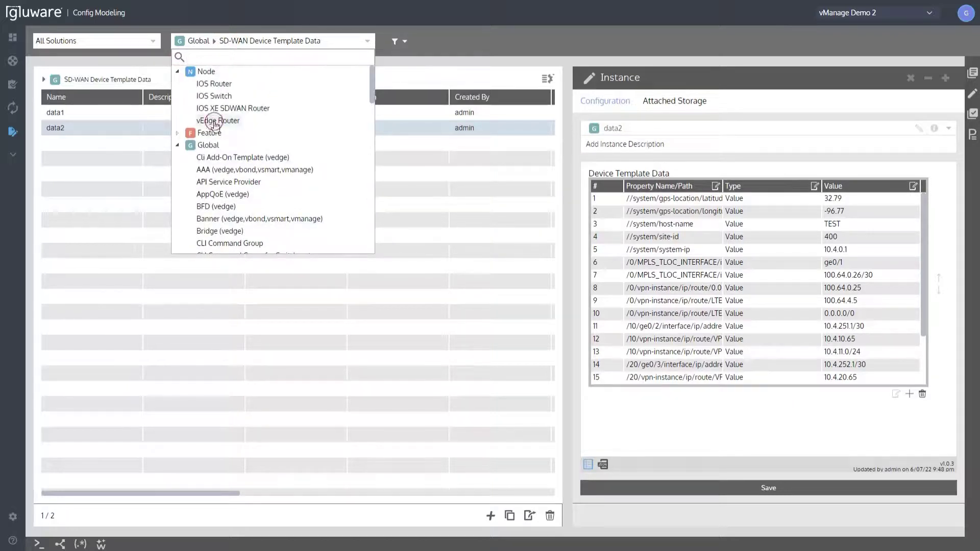
{"action": "left_click", "coordinate": [218, 120]}
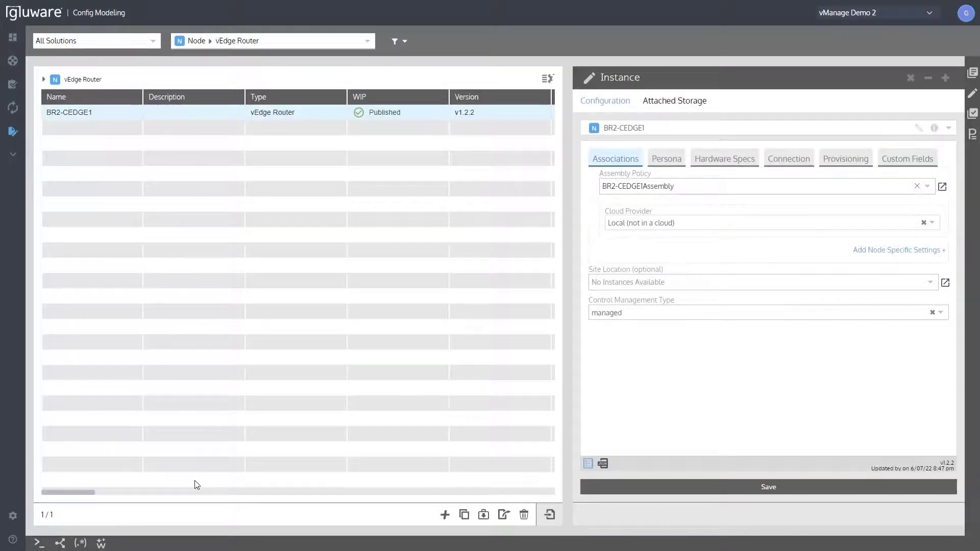
Examine the enlarged node instance map of BR2-CEDGE1 with its assembly, template and feature associations, and close the map.
{"action": "left_click", "coordinate": [61, 543]}
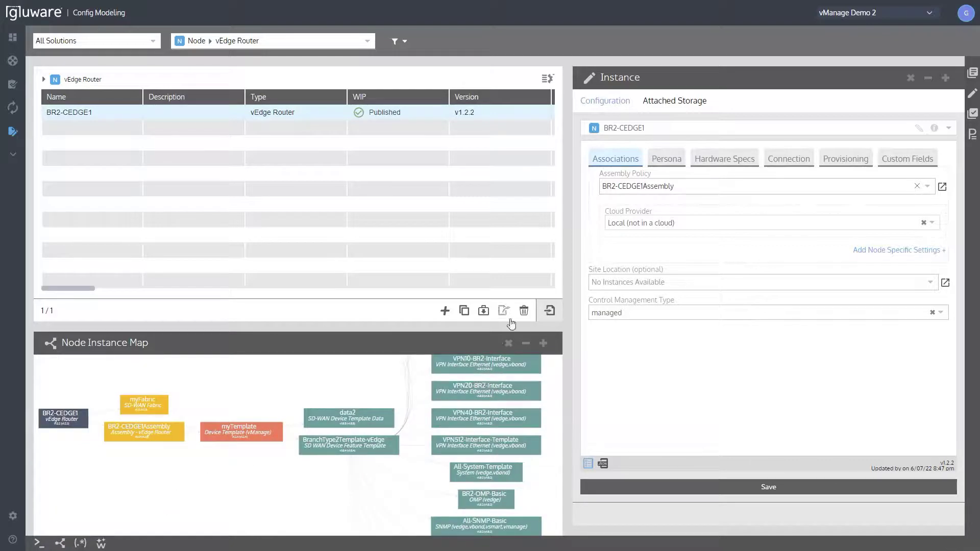
{"action": "left_click", "coordinate": [911, 79]}
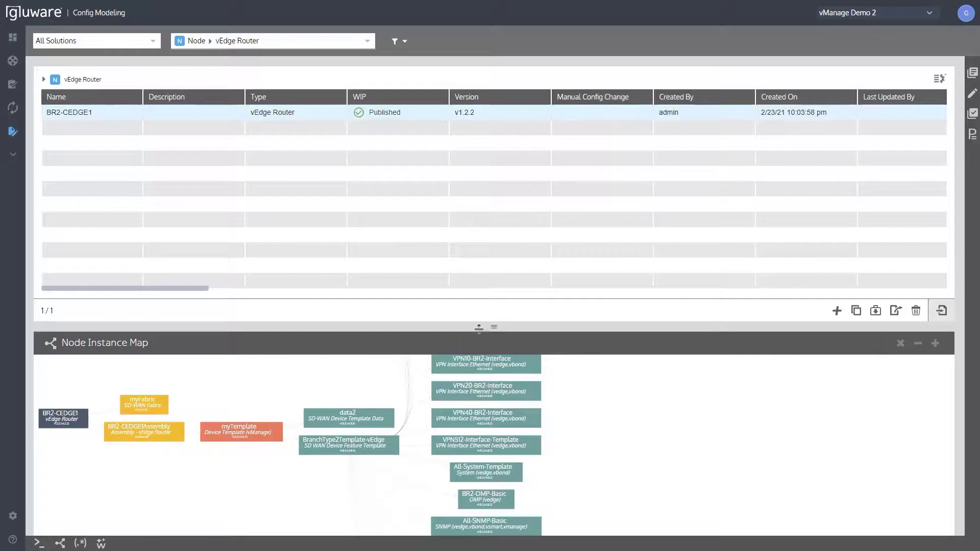
{"action": "left_click", "coordinate": [479, 328]}
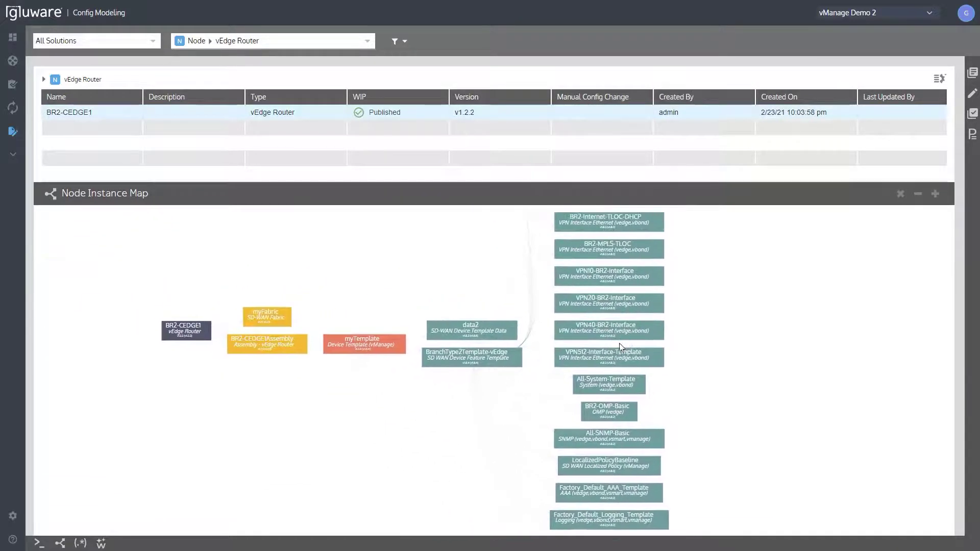
{"action": "left_click_drag", "start_coordinate": [620, 347], "coordinate": [605, 265]}
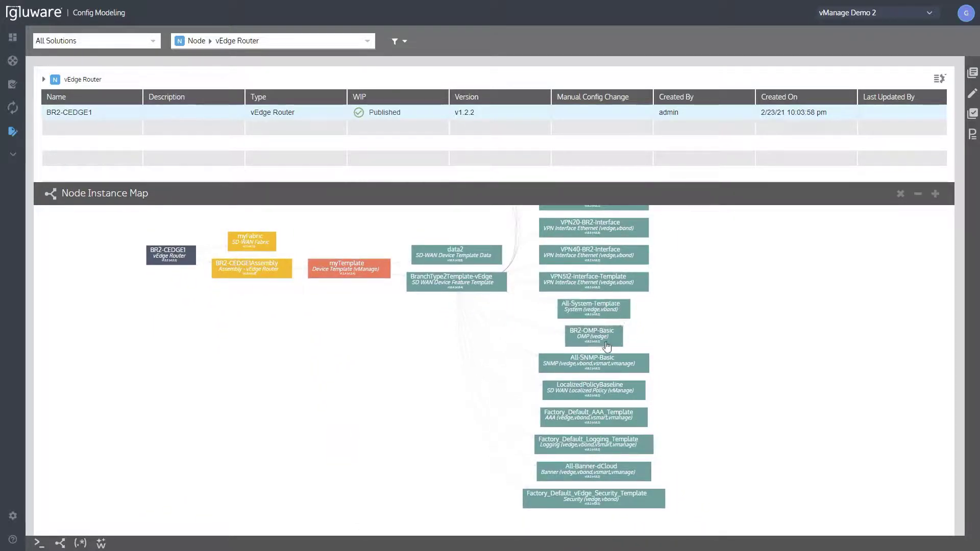
{"action": "left_click", "coordinate": [901, 197]}
Open BR2-CEDGE1 and follow its assembly policy BR2-CEDGE1Assembly to the associated vManage device template myTemplate.
{"action": "double_click", "coordinate": [116, 116]}
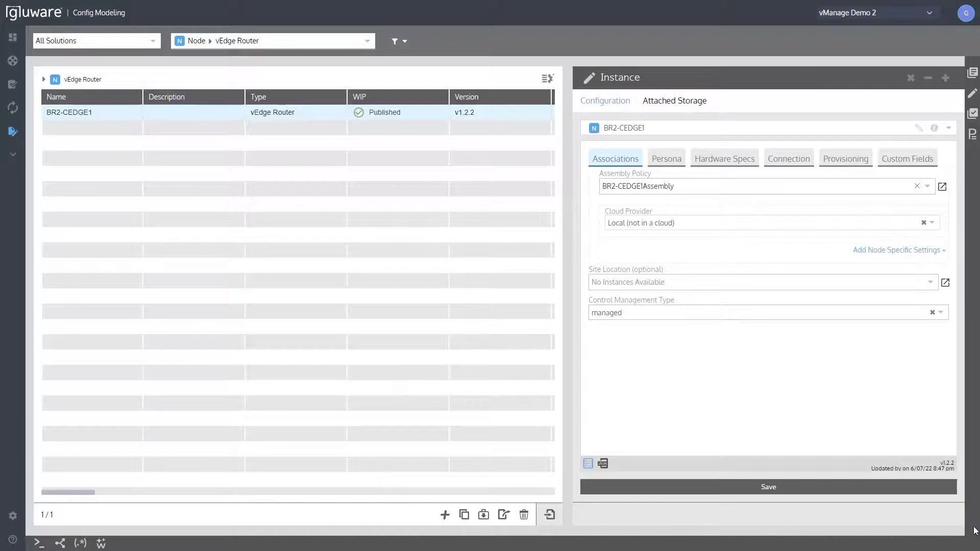
{"action": "left_click", "coordinate": [904, 213]}
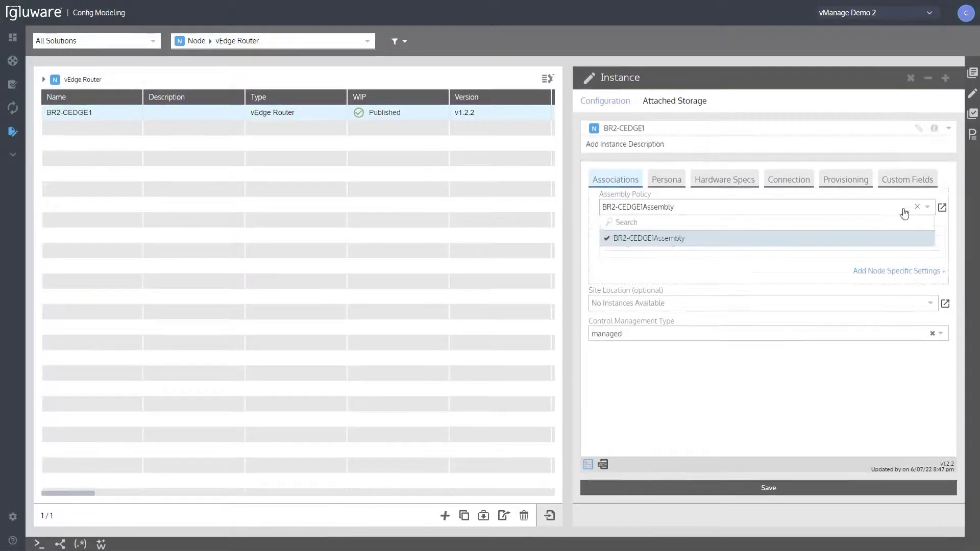
{"action": "left_click", "coordinate": [942, 208]}
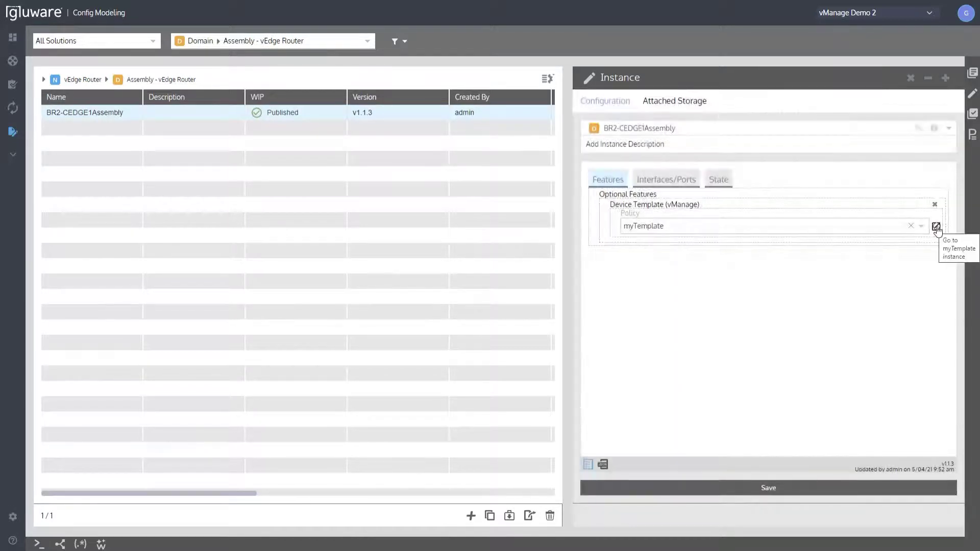
{"action": "left_click", "coordinate": [936, 226]}
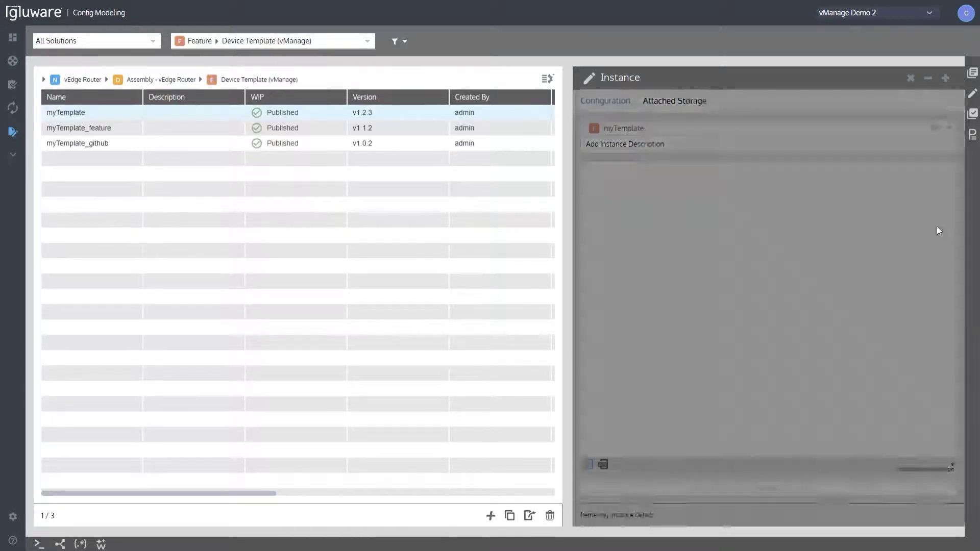
Set myTemplate's feature-based template to BranchType2Template-vEdge, assign data2 as its template data, and save the instance.
{"action": "left_click", "coordinate": [790, 220]}
{"action": "left_click", "coordinate": [743, 246]}
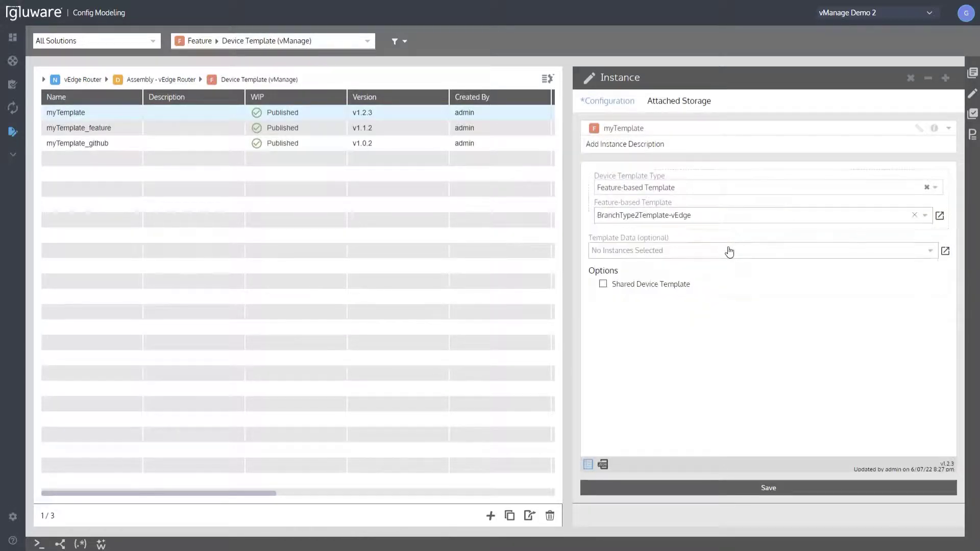
{"action": "left_click", "coordinate": [729, 247]}
{"action": "left_click", "coordinate": [646, 296]}
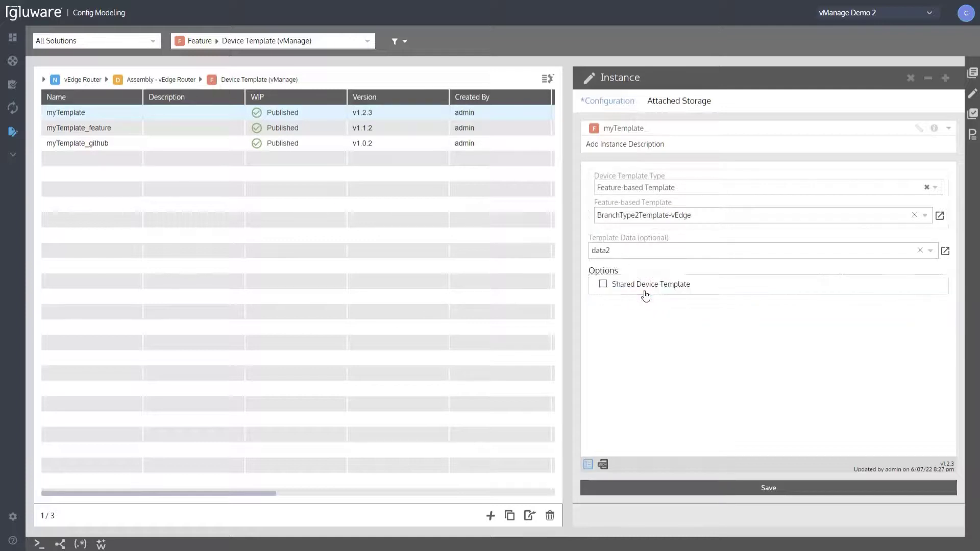
{"action": "left_click", "coordinate": [789, 489]}
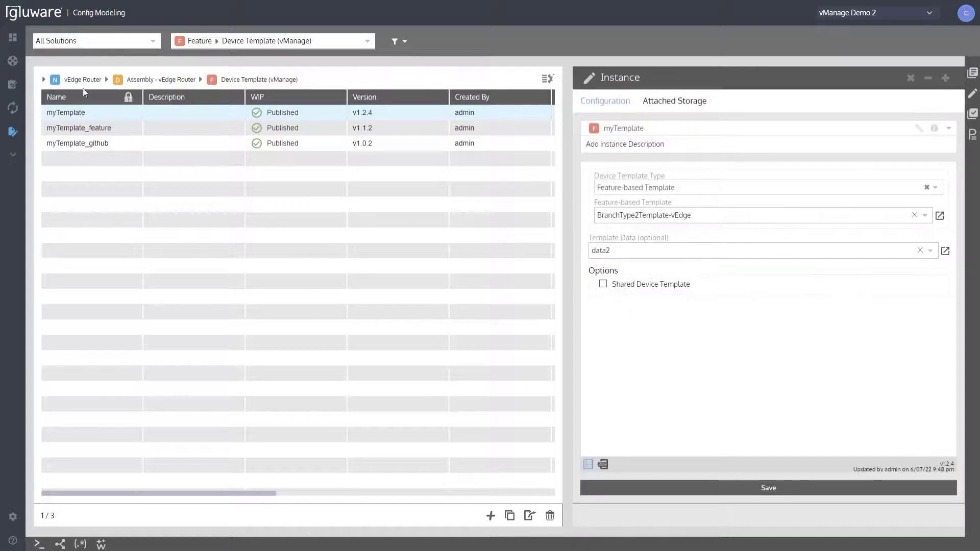
Return to the vEdge Router node BR2-CEDGE1, save it, and start its provisioning action without a provisioning name or log comment.
{"action": "left_click", "coordinate": [84, 80]}
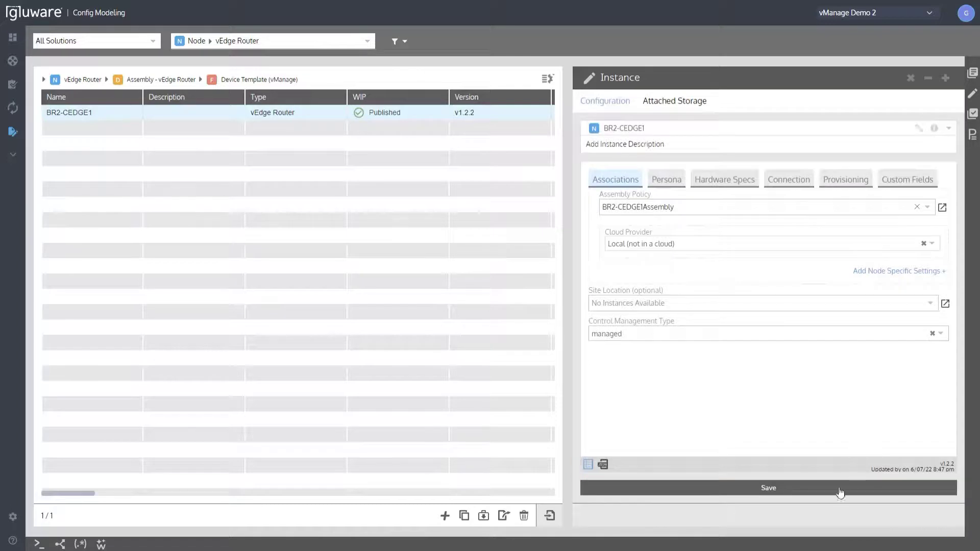
{"action": "left_click", "coordinate": [841, 492]}
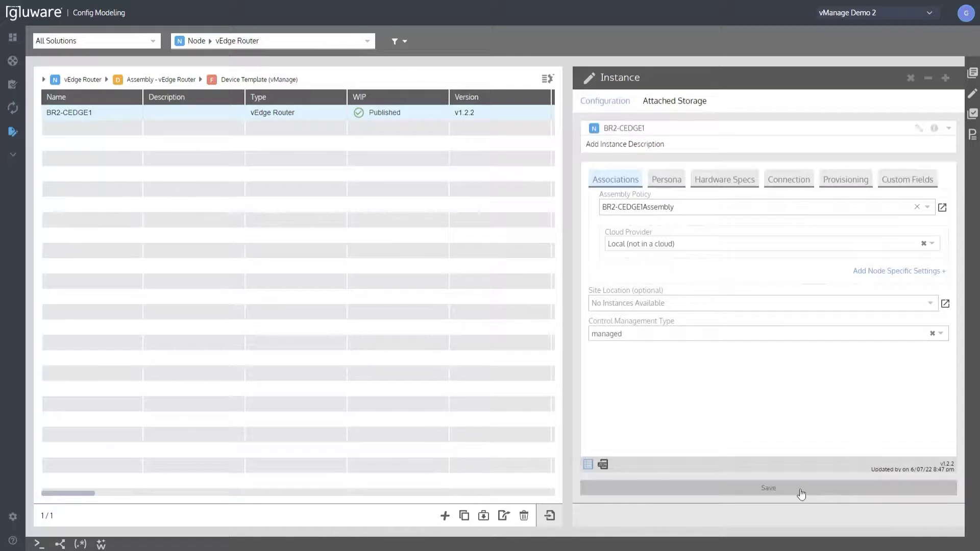
{"action": "left_click", "coordinate": [973, 113]}
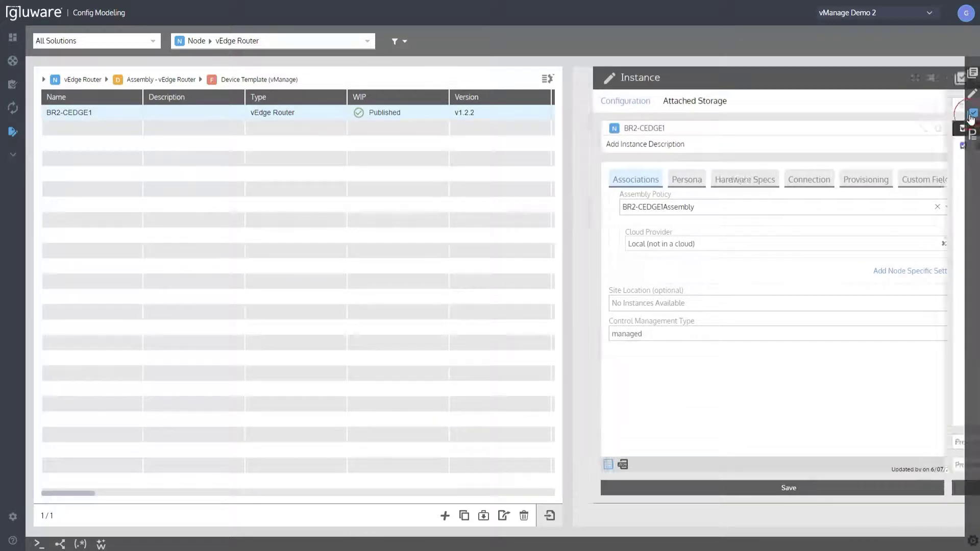
{"action": "left_click", "coordinate": [803, 487]}
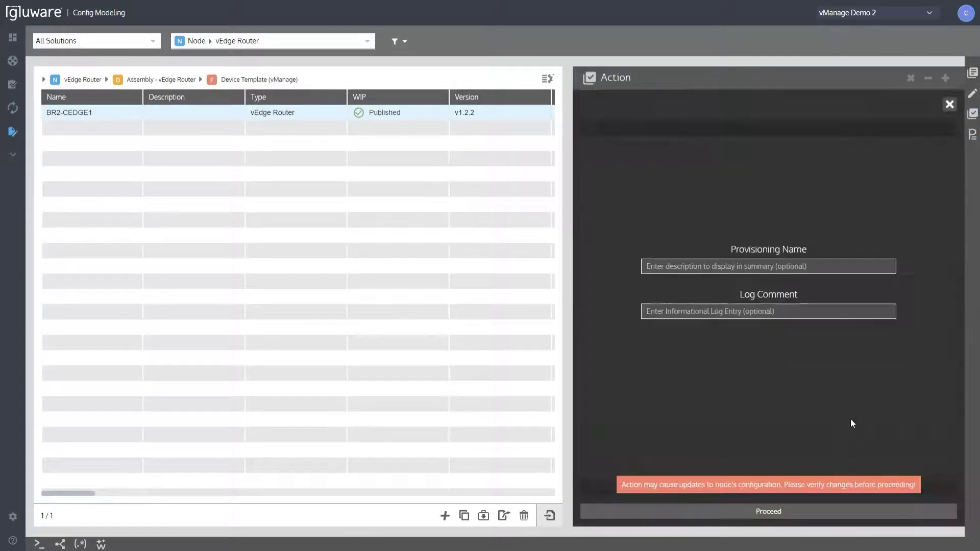
{"action": "left_click", "coordinate": [772, 512]}
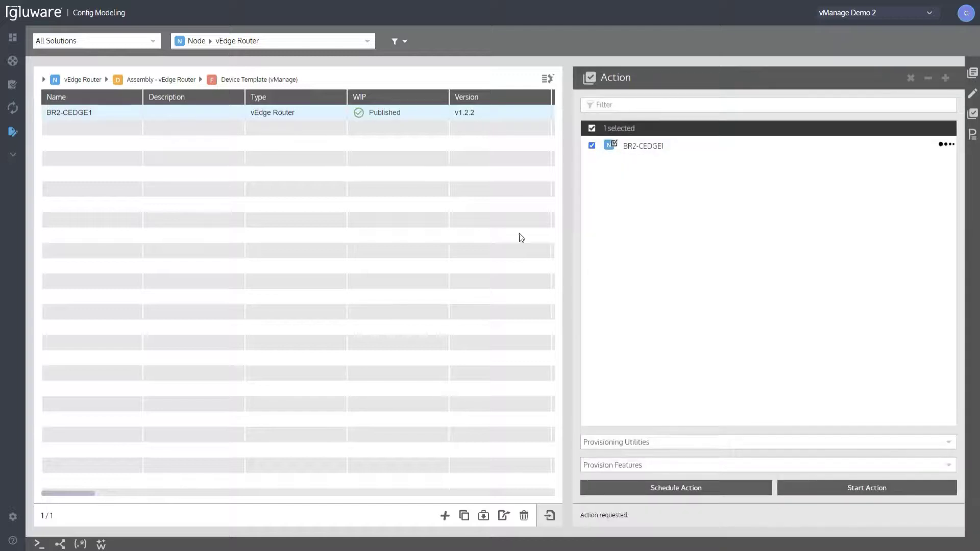
Open BR2-CEDGE1's 6/07/22 9:48 pm provisioning event log and examine the full entry on attaching BranchType2Template-vEdge to the device.
{"action": "left_click", "coordinate": [973, 135]}
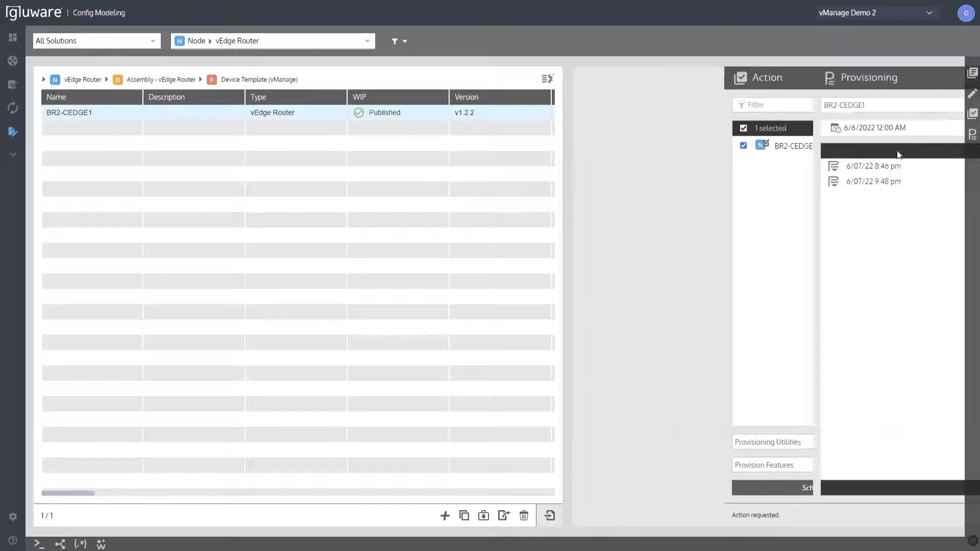
{"action": "left_click", "coordinate": [766, 184]}
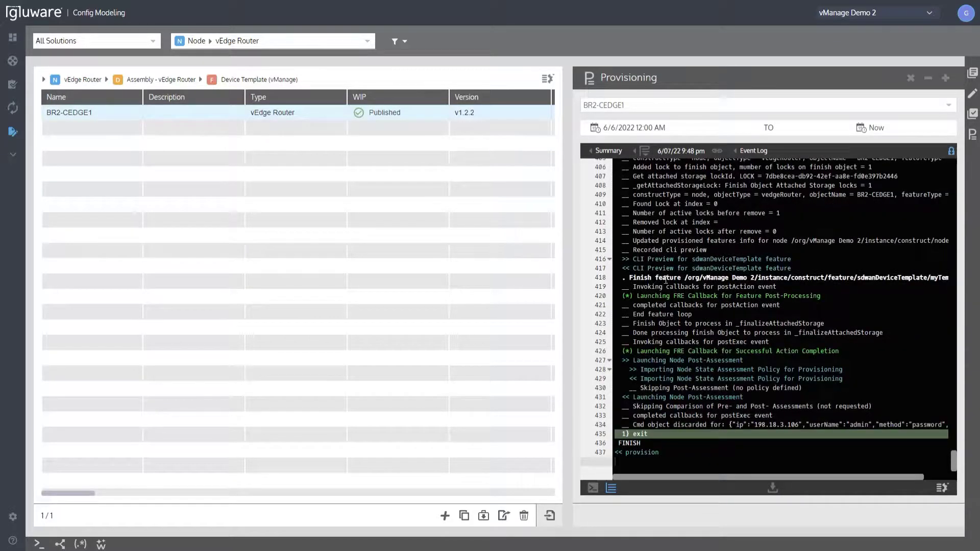
{"action": "scroll", "coordinate": [846, 318], "scroll_direction": "up", "scroll_amount": 6}
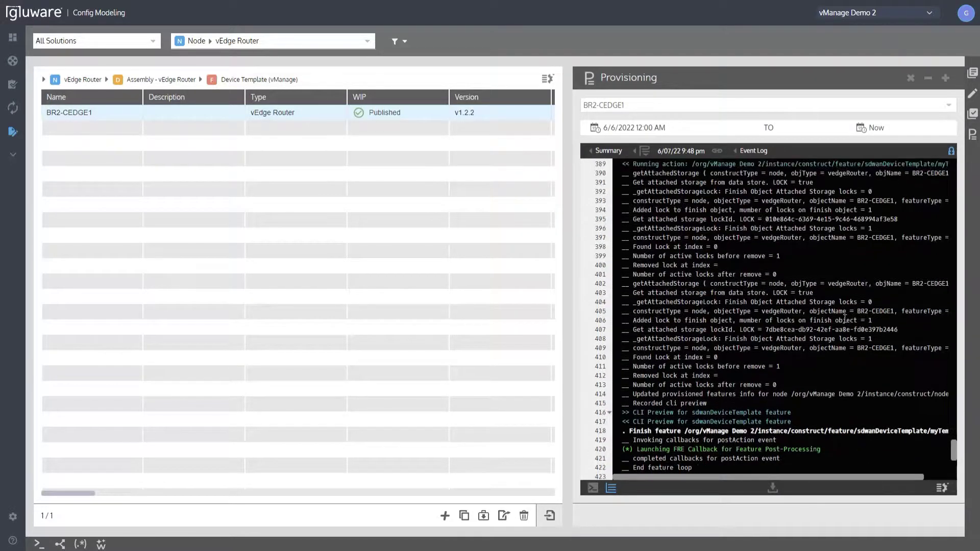
{"action": "scroll", "coordinate": [845, 318], "scroll_direction": "up", "scroll_amount": 1}
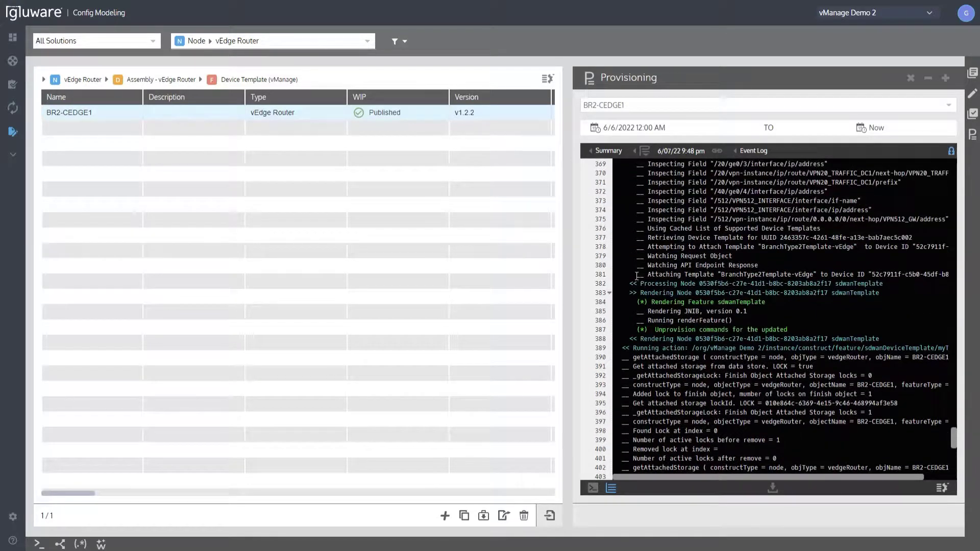
{"action": "left_click_drag", "start_coordinate": [651, 274], "coordinate": [947, 274]}
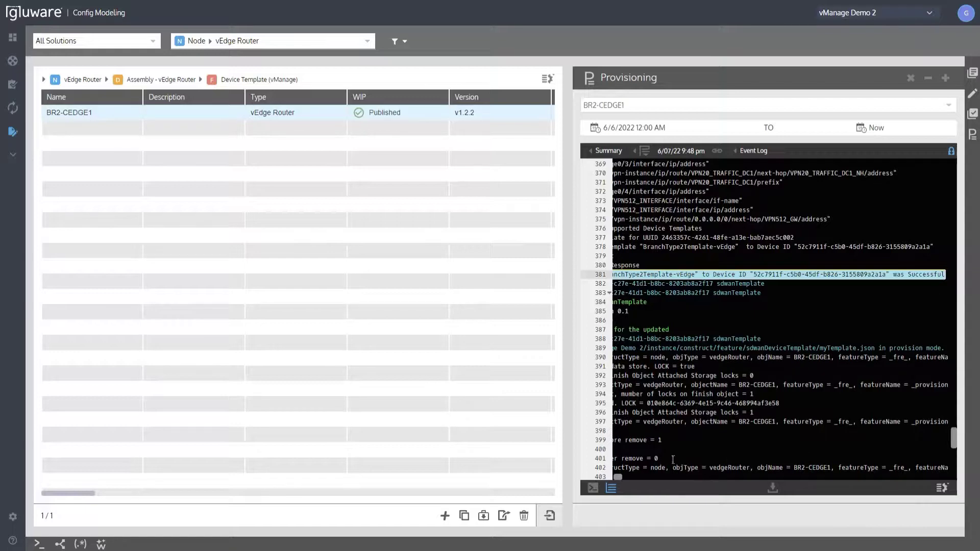
Examine the earlier log entries on retrieving the device template data model from the vManage API and inspecting the submitted fields.
{"action": "left_click_drag", "start_coordinate": [617, 478], "coordinate": [611, 477]}
{"action": "scroll", "coordinate": [727, 329], "scroll_direction": "up", "scroll_amount": 3}
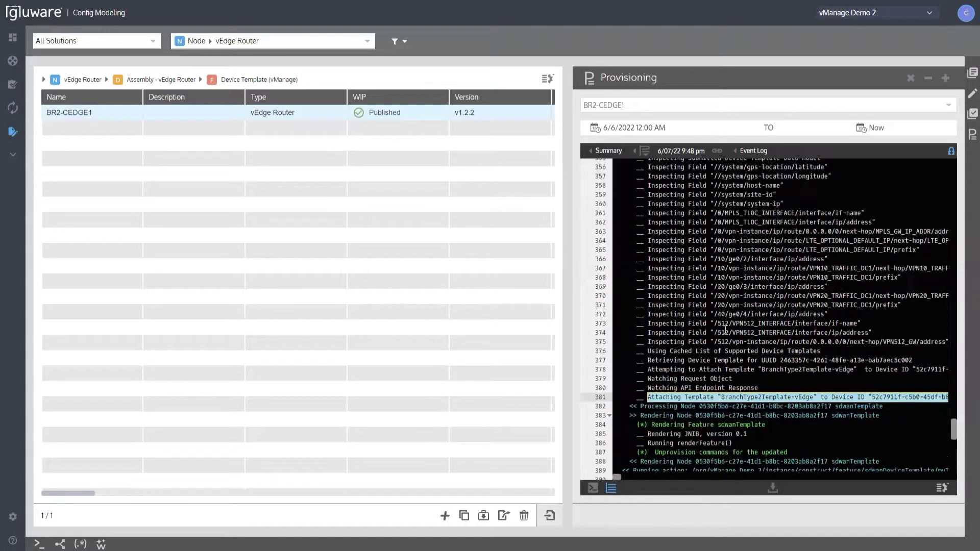
{"action": "scroll", "coordinate": [727, 330], "scroll_direction": "up", "scroll_amount": 7}
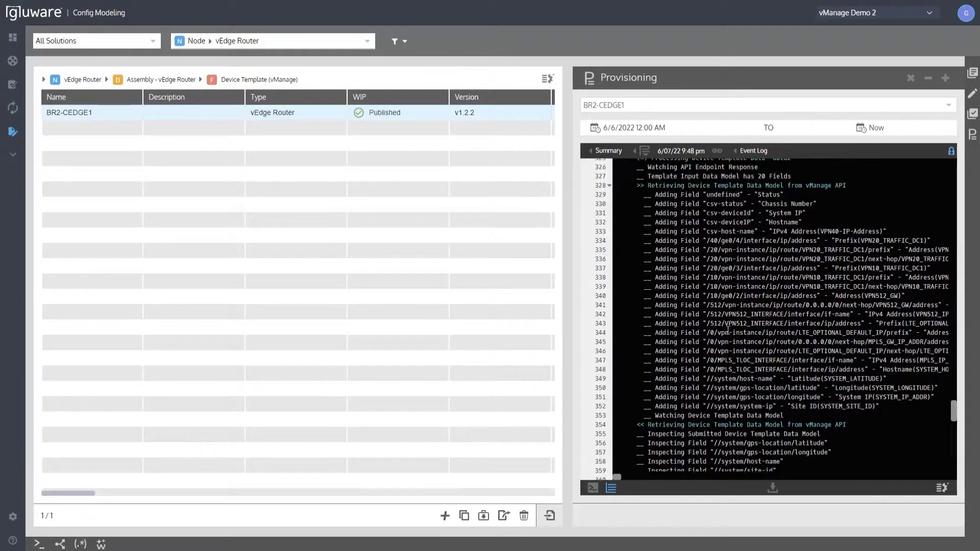
{"action": "scroll", "coordinate": [756, 258], "scroll_direction": "down", "scroll_amount": 8}
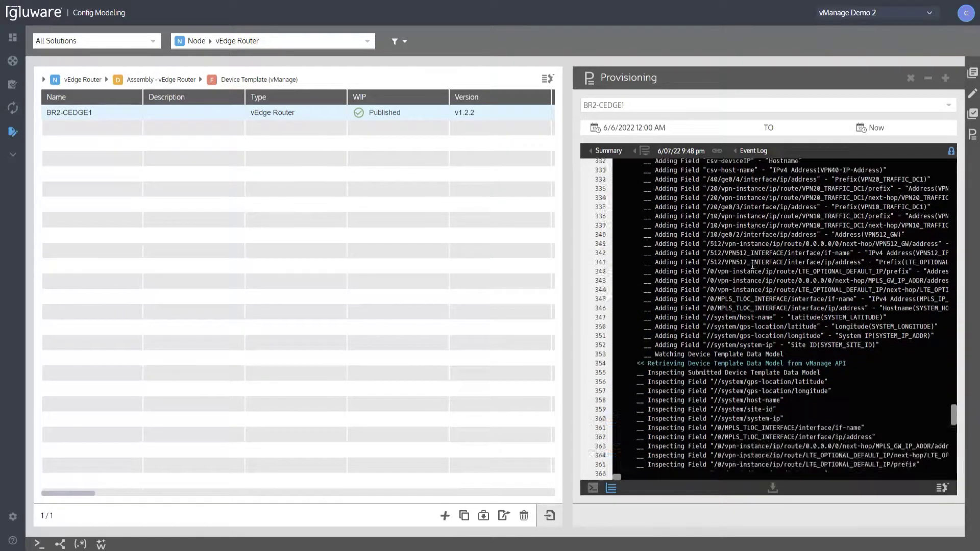